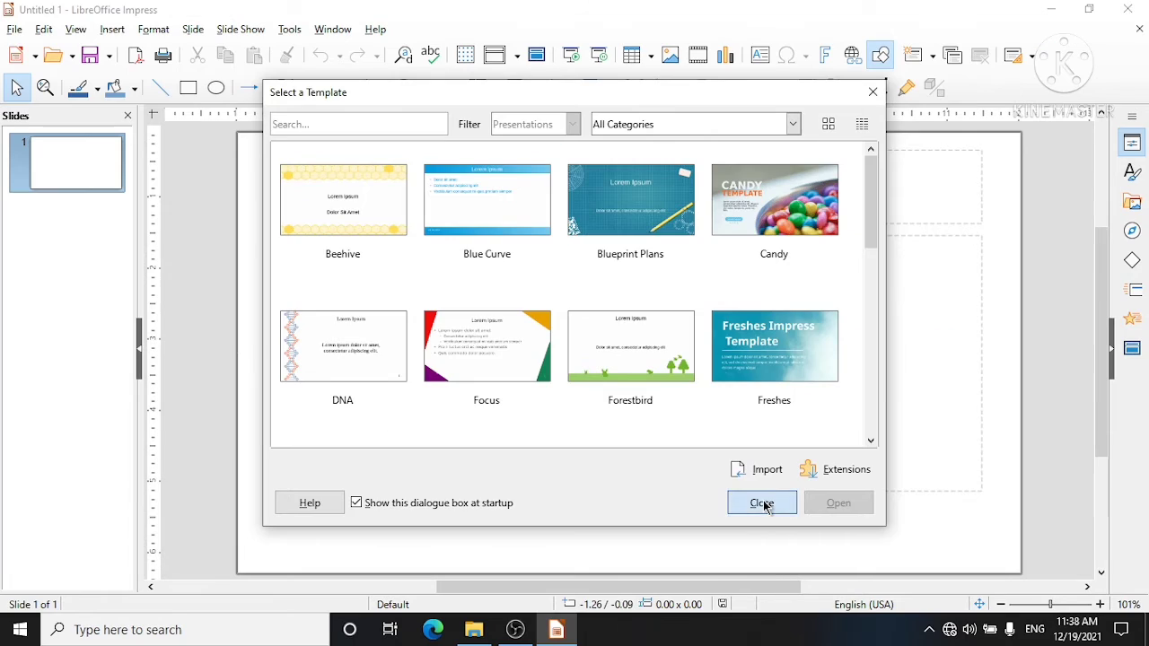
Step: Dismiss the template selection and show the properties of the slide's title placeholder
{"action": "left_click", "coordinate": [864, 594]}
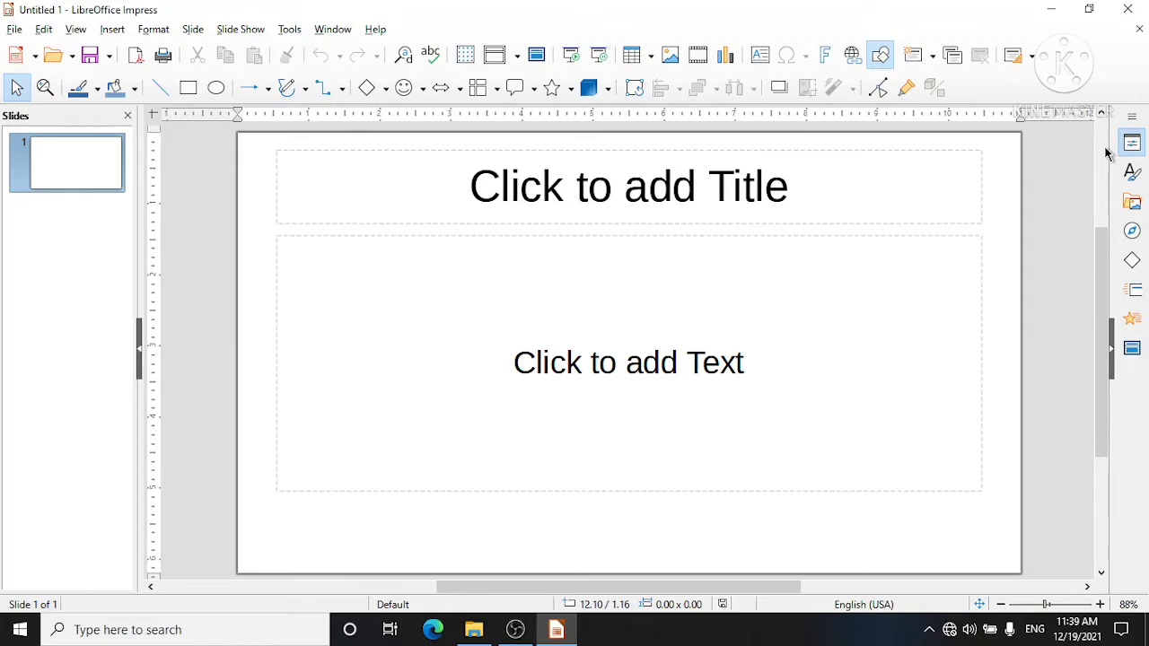
{"action": "left_click", "coordinate": [796, 178]}
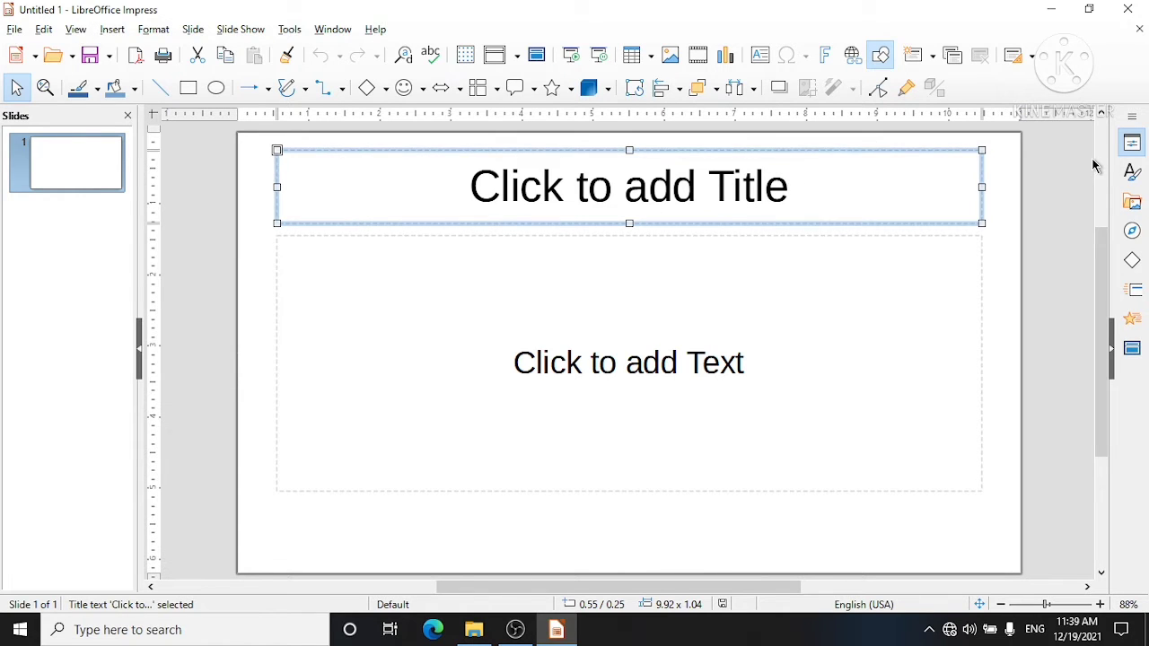
{"action": "left_click", "coordinate": [1131, 145]}
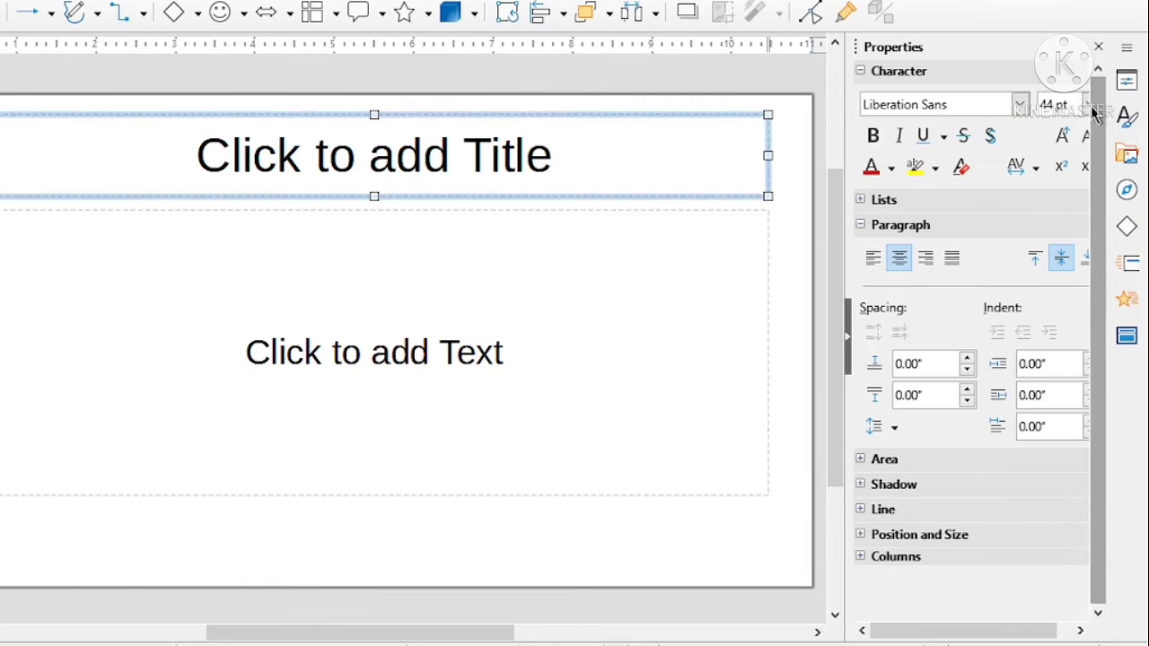
Step: Examine the text placeholder's properties and the slide's format and orientation options
{"action": "left_click", "coordinate": [685, 343]}
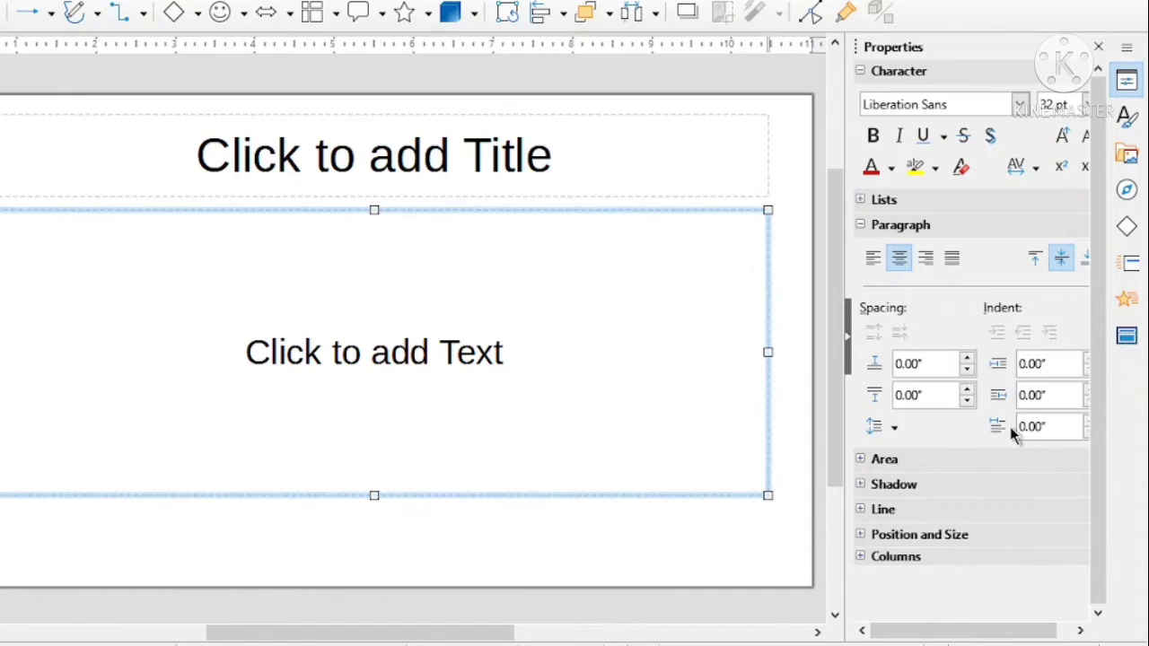
{"action": "left_click", "coordinate": [961, 171]}
{"action": "left_click", "coordinate": [794, 182]}
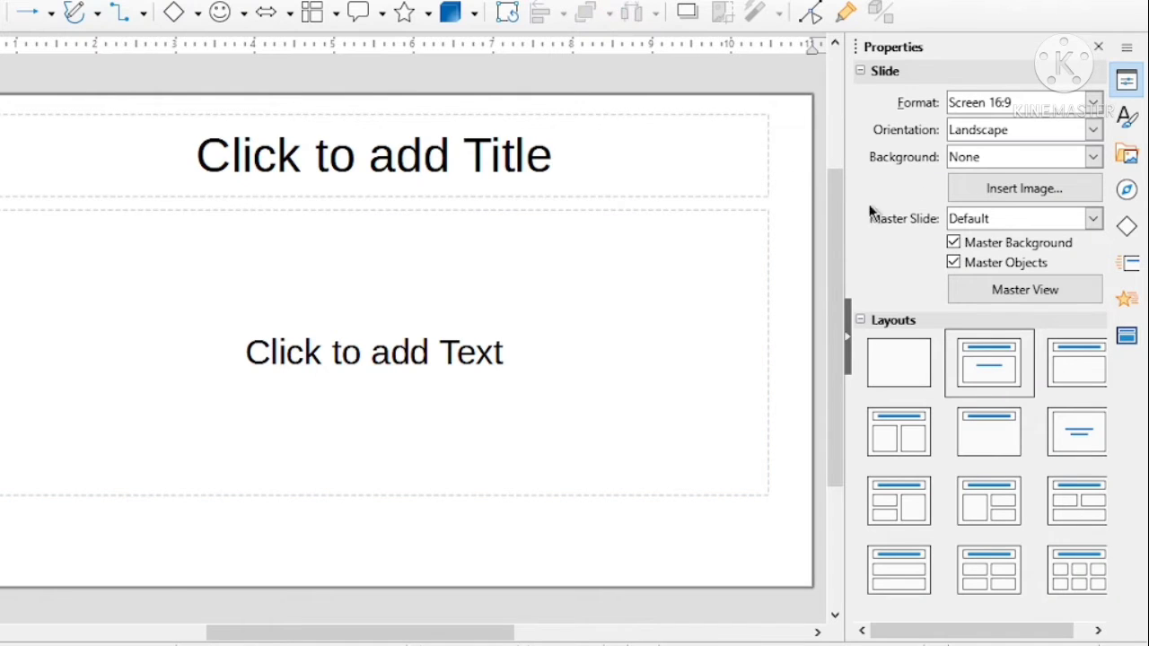
{"action": "left_click", "coordinate": [1094, 103]}
{"action": "left_click", "coordinate": [1093, 105]}
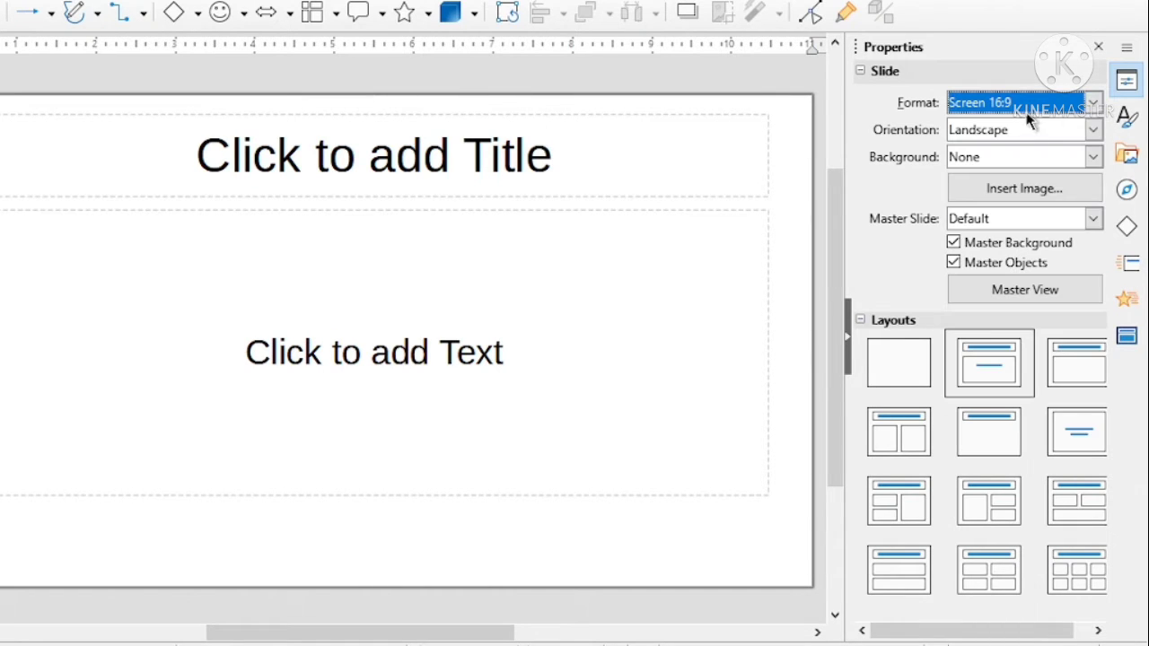
{"action": "left_click", "coordinate": [1093, 131]}
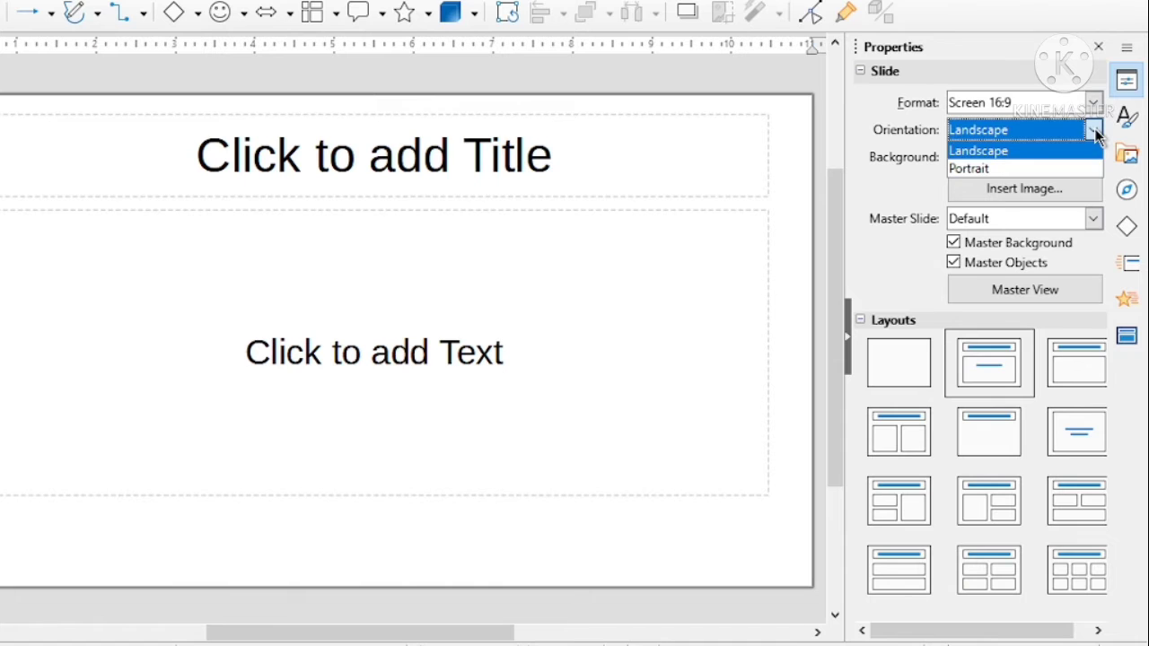
{"action": "left_click", "coordinate": [1093, 131]}
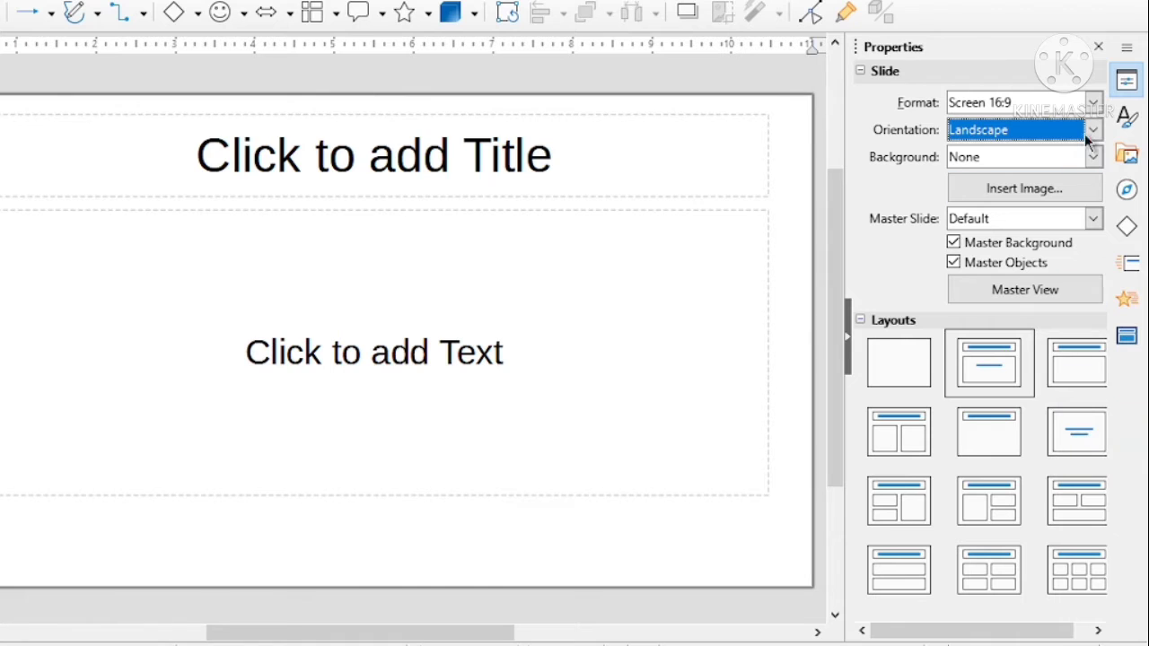
{"action": "left_click", "coordinate": [1098, 45]}
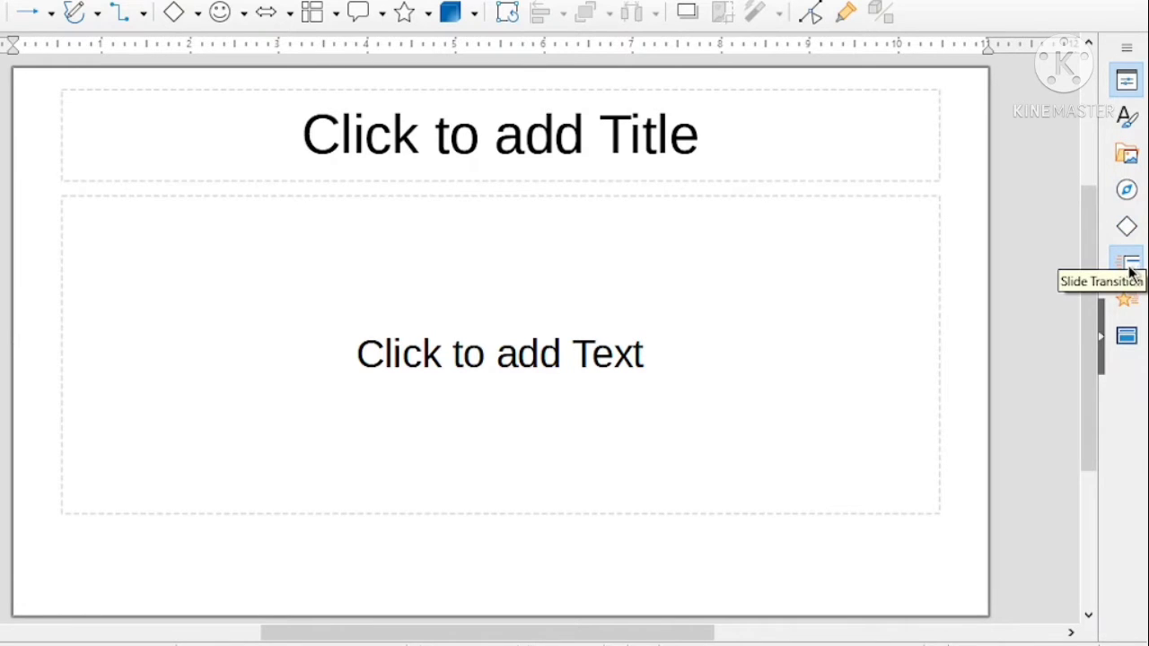
Step: Apply the Blue Curve master slide to the presentation and hide the master slide gallery
{"action": "left_click", "coordinate": [1129, 335]}
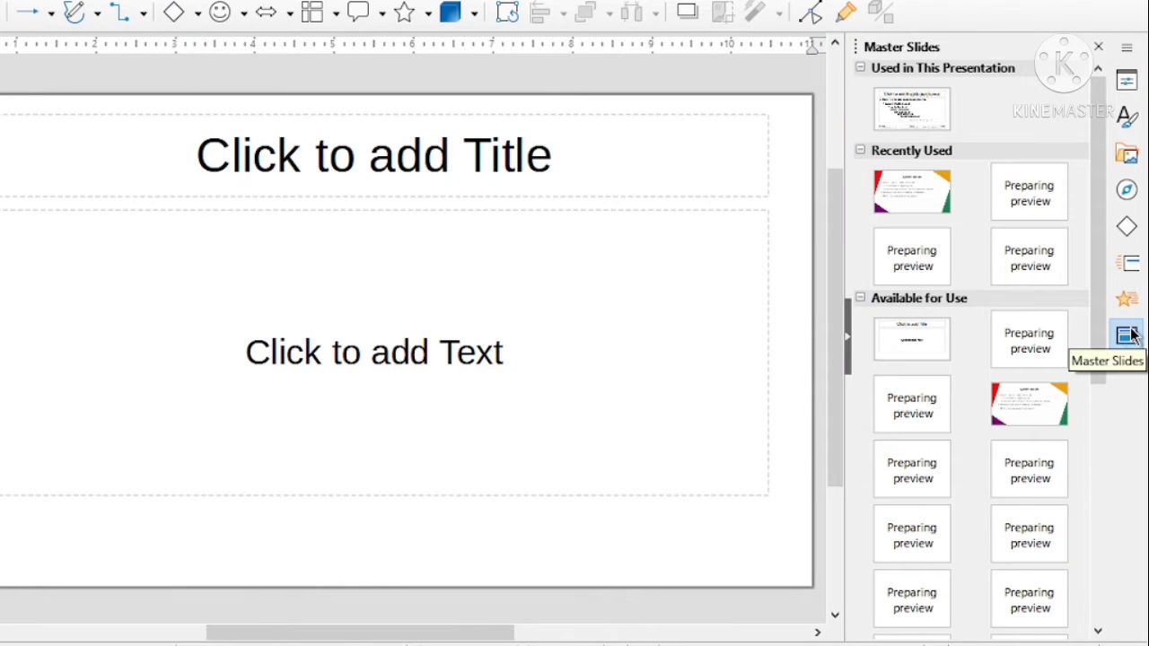
{"action": "left_click_drag", "start_coordinate": [1097, 256], "coordinate": [1118, 457]}
{"action": "left_click", "coordinate": [1036, 513]}
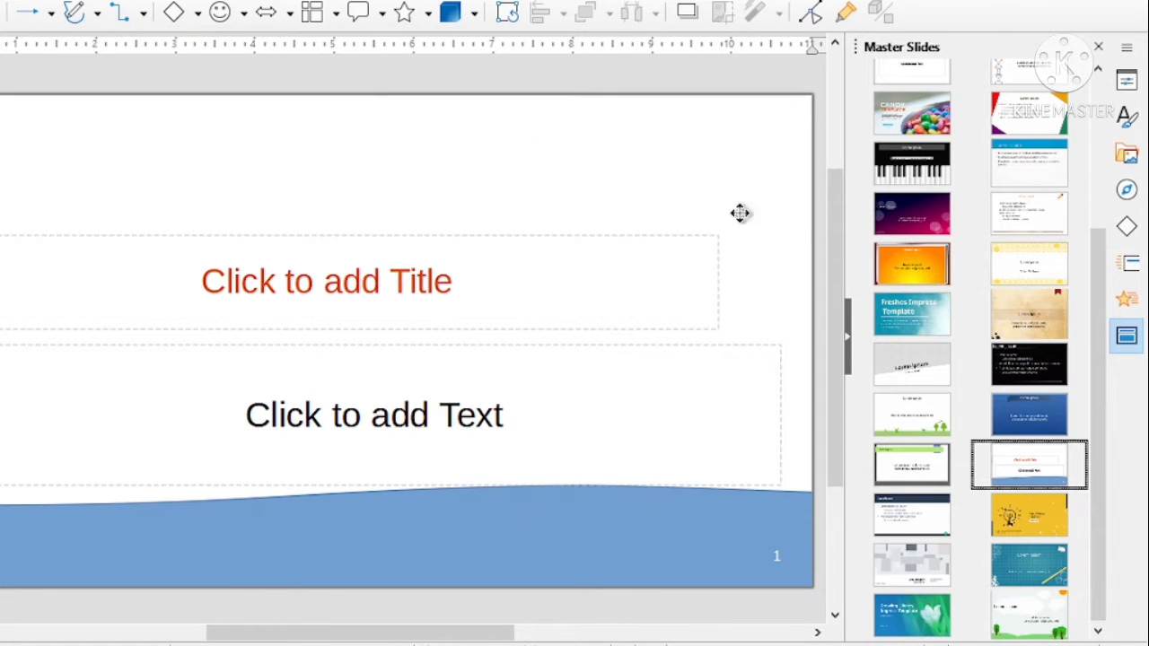
{"action": "left_click", "coordinate": [1098, 45]}
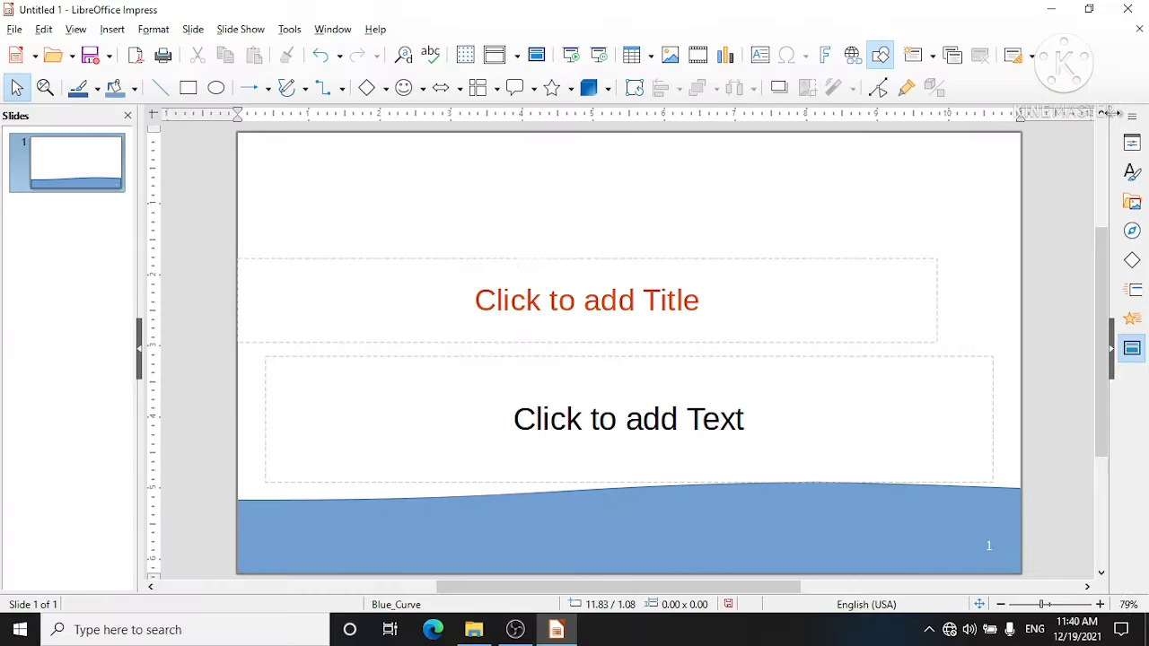
Step: Enter "Welcome" in the slide's title placeholder, followed by a line break
{"action": "left_click", "coordinate": [699, 302]}
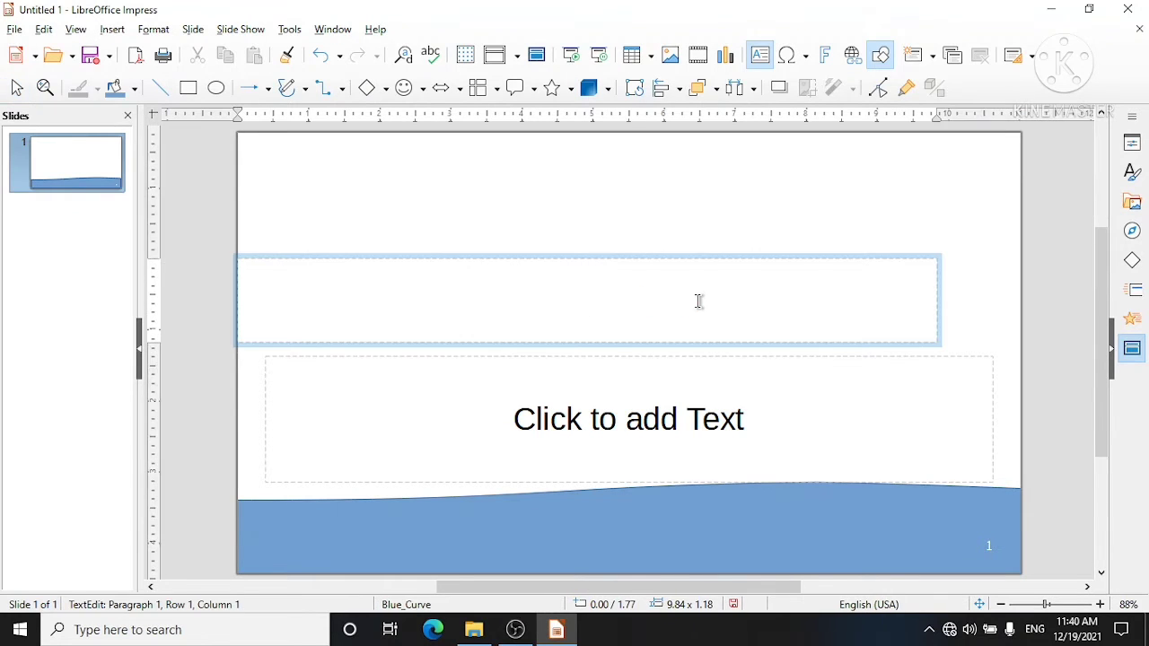
{"action": "type", "text": "dwel"}
{"action": "key", "text": "BackSpace"}
{"action": "key", "text": "BackSpace"}
{"action": "key", "text": "BackSpace"}
{"action": "key", "text": "BackSpace"}
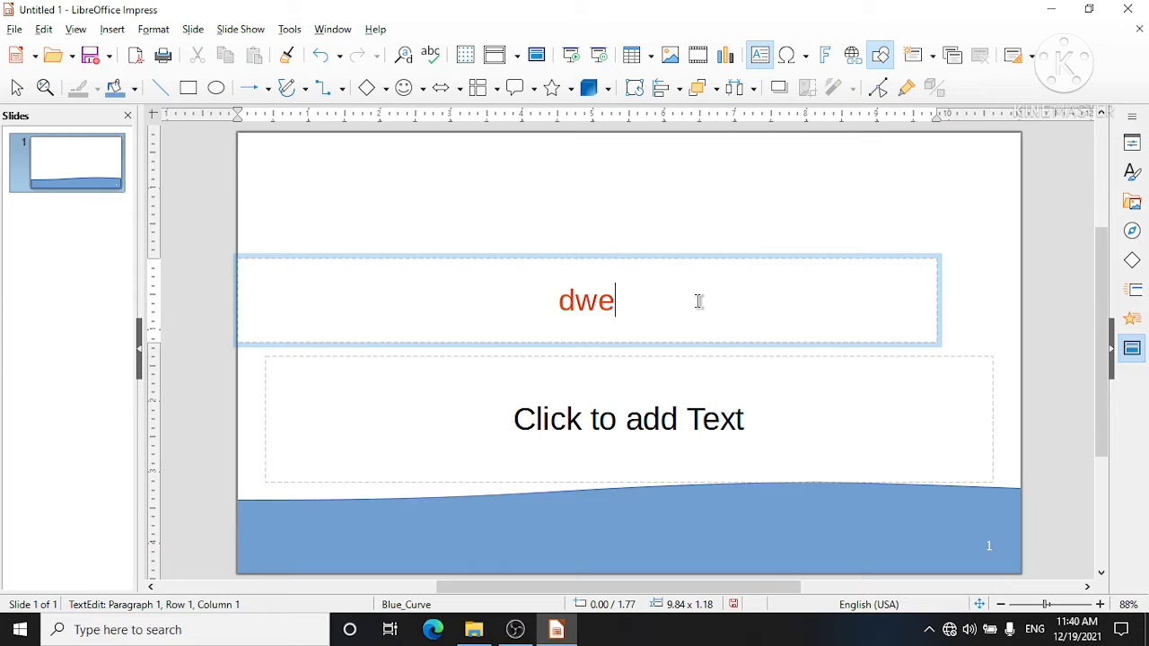
{"action": "type", "text": "we"}
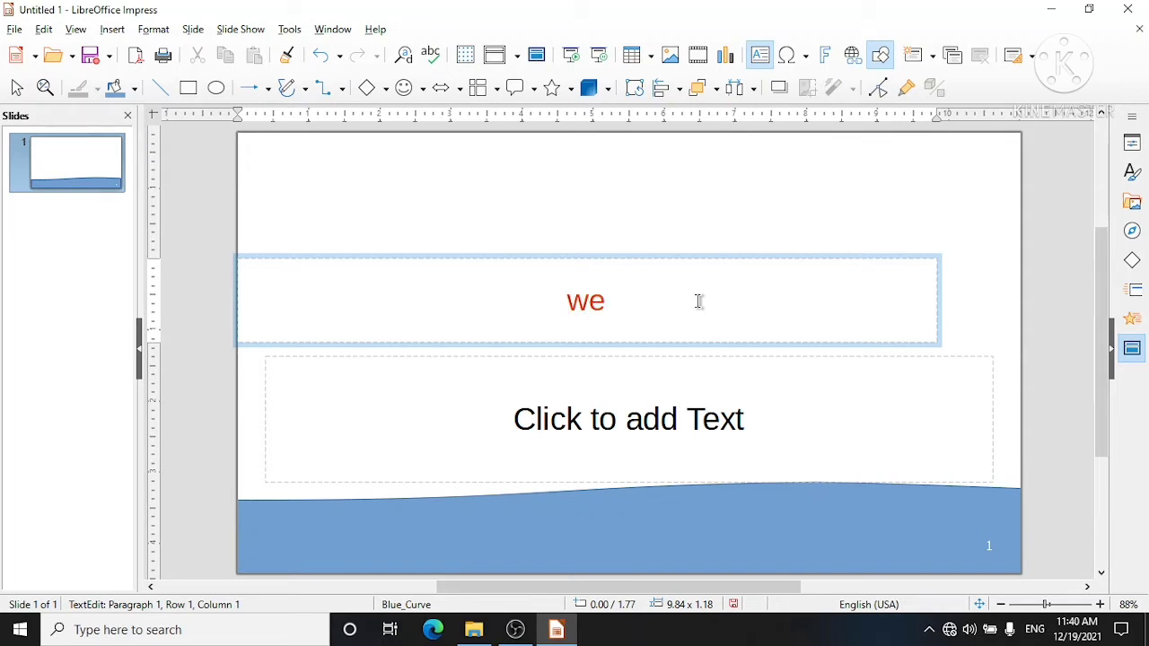
{"action": "type", "text": "lcome"}
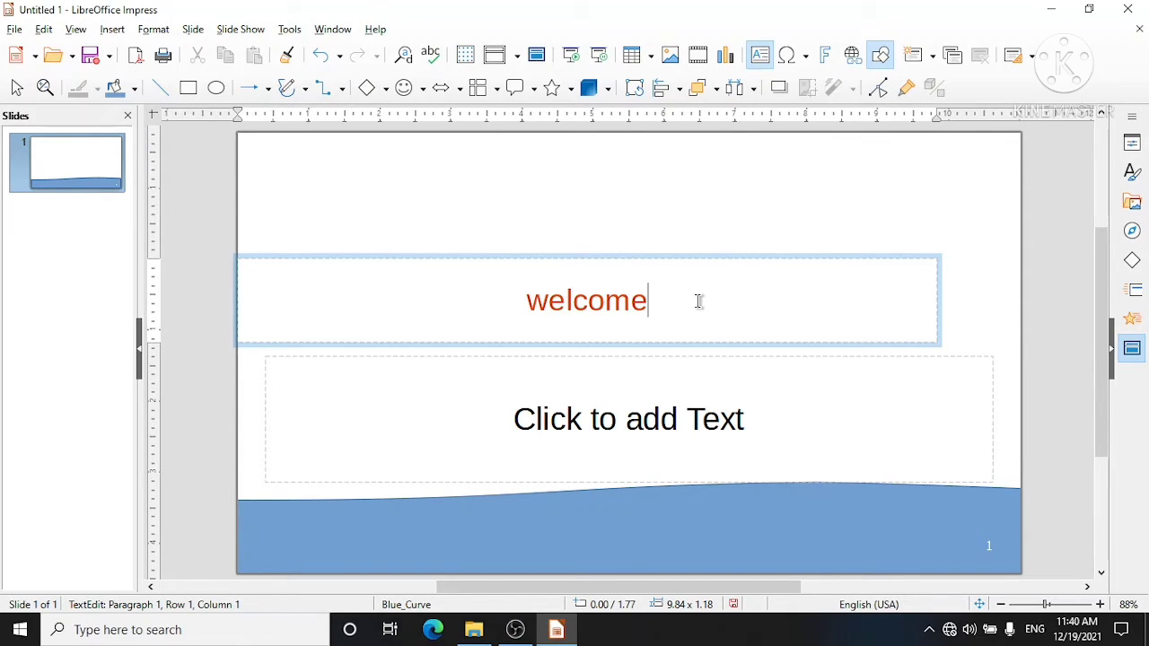
{"action": "key", "text": "Return"}
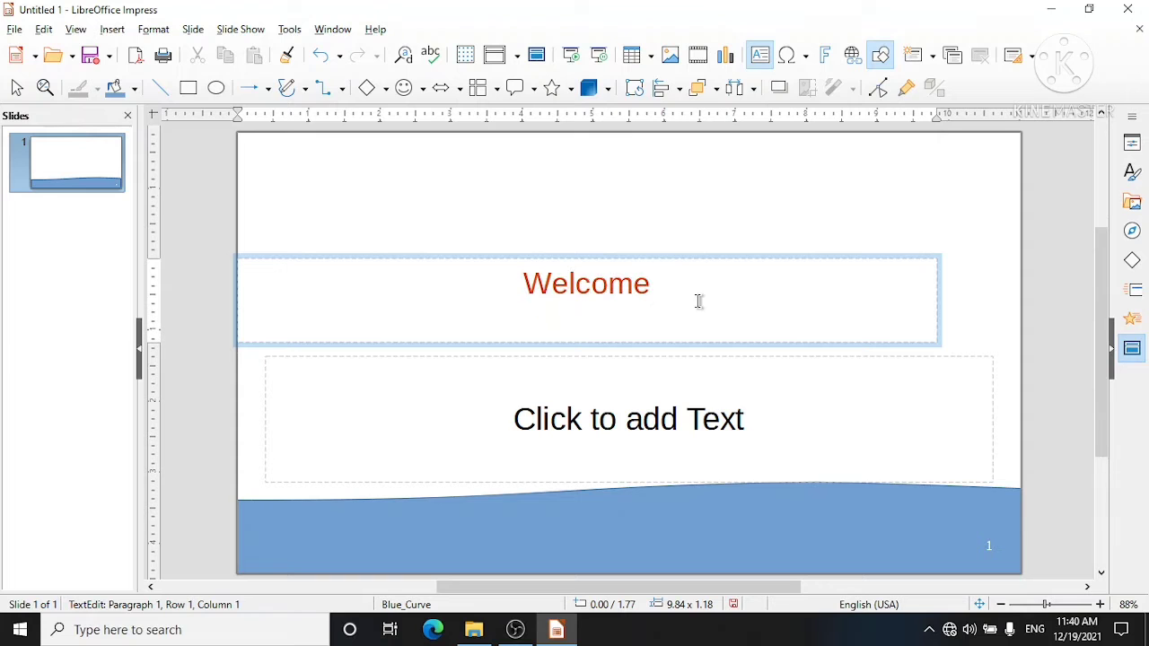
Step: Enter "nayacte" in the slide's text placeholder and finish the text editing
{"action": "left_click", "coordinate": [631, 437]}
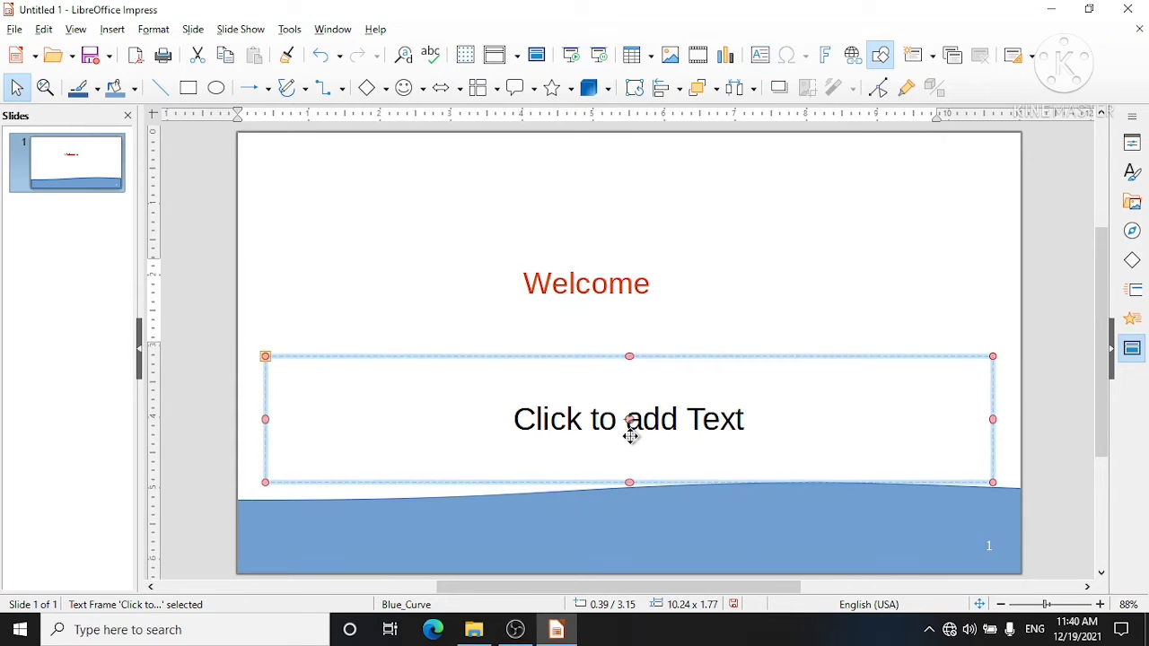
{"action": "type", "text": "nayc"}
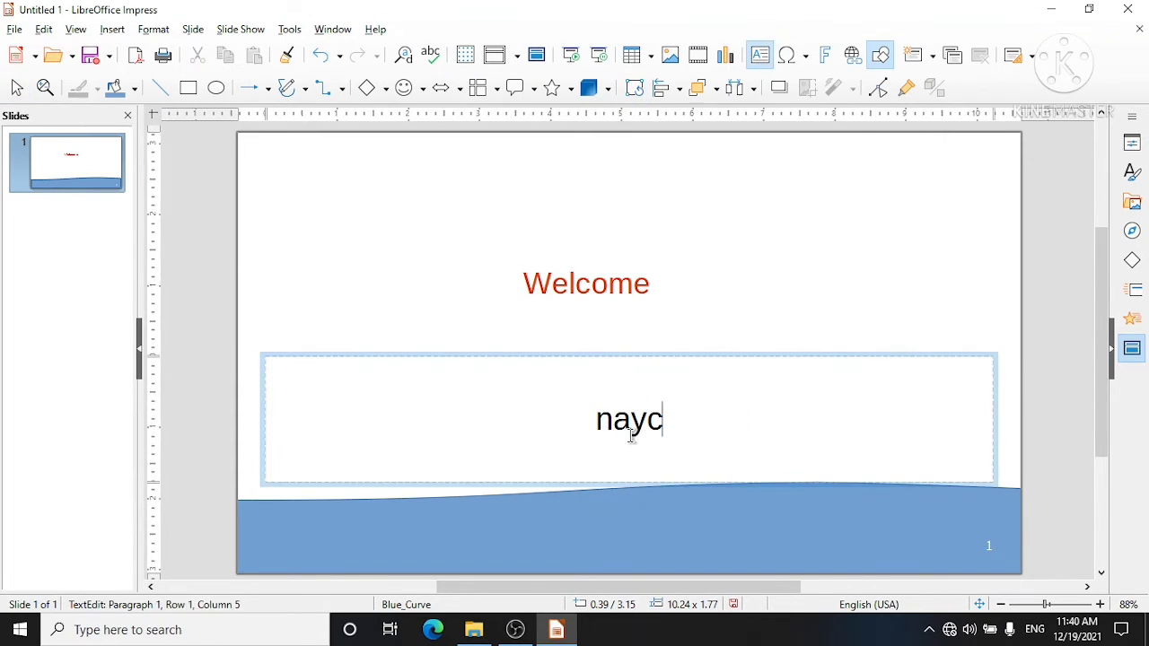
{"action": "key", "text": "BackSpace"}
{"action": "type", "text": "acte"}
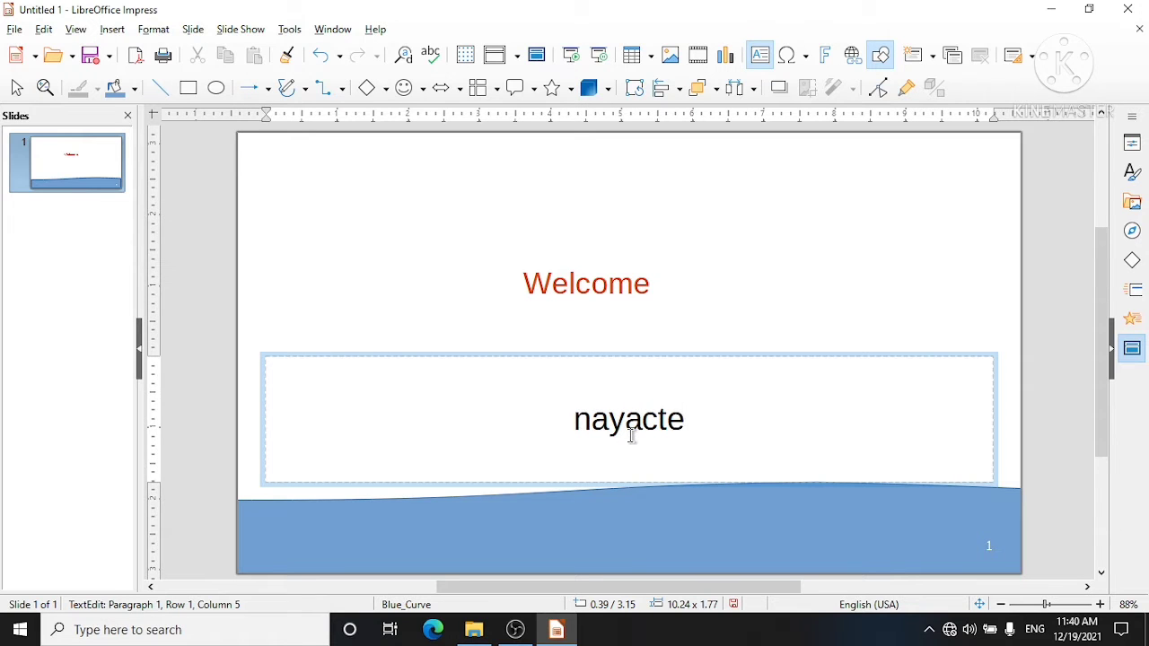
{"action": "left_click", "coordinate": [674, 242]}
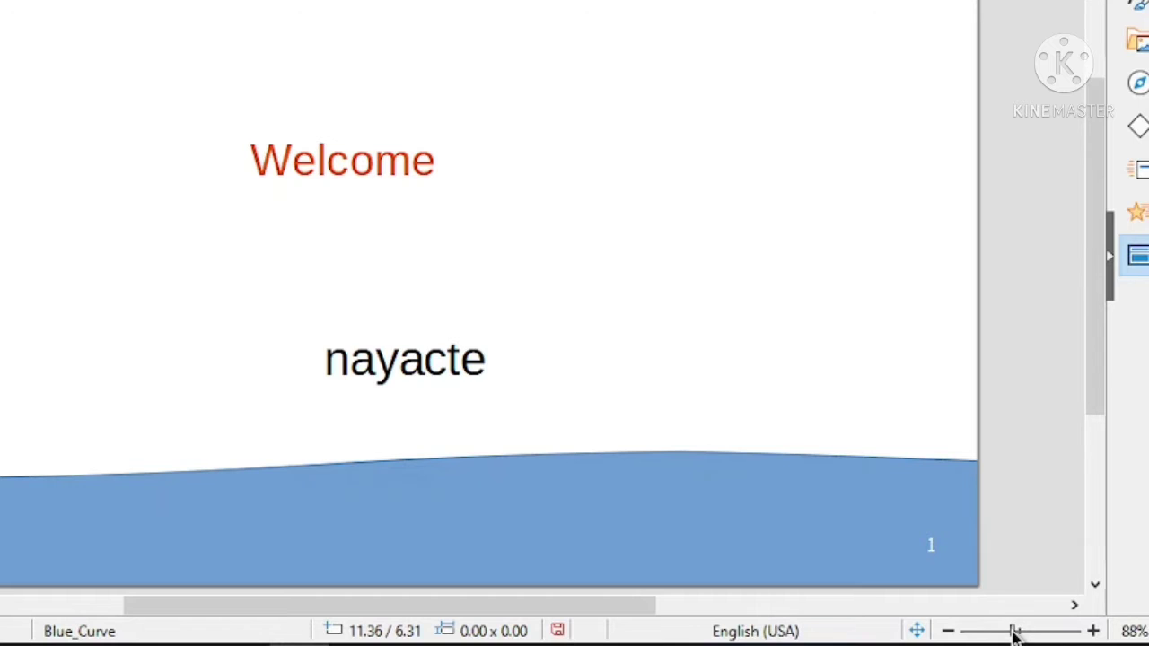
Step: Examine the slide at 3,000% zoom and at the smallest zoom levels
{"action": "left_click_drag", "start_coordinate": [1012, 634], "coordinate": [1111, 635]}
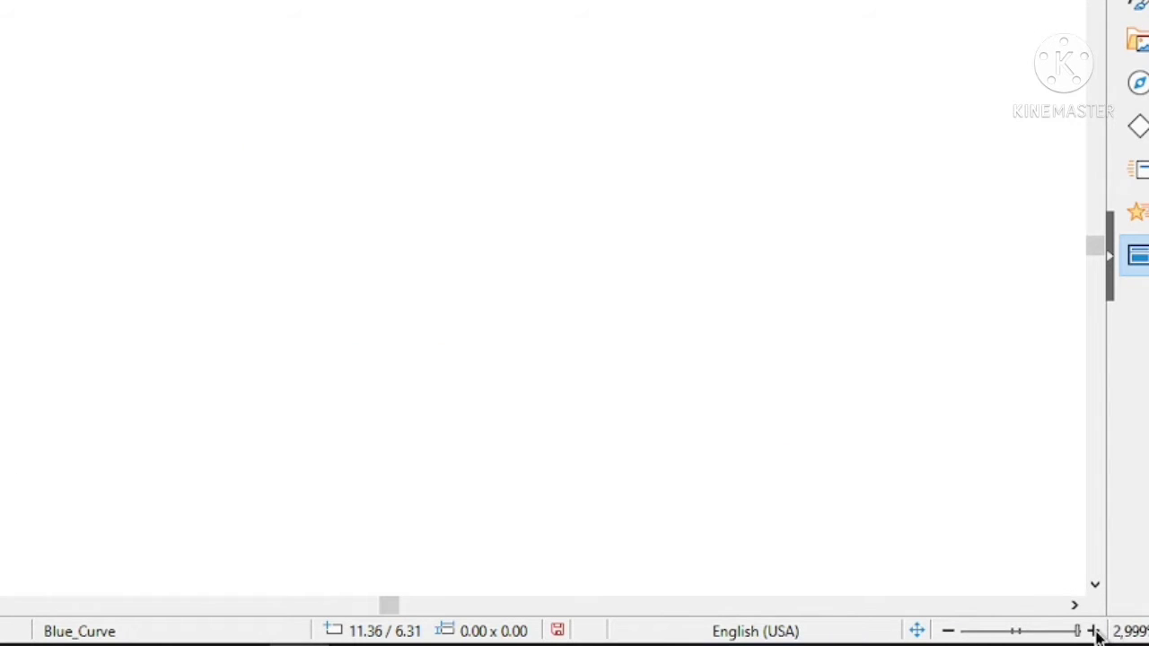
{"action": "left_click", "coordinate": [1094, 632]}
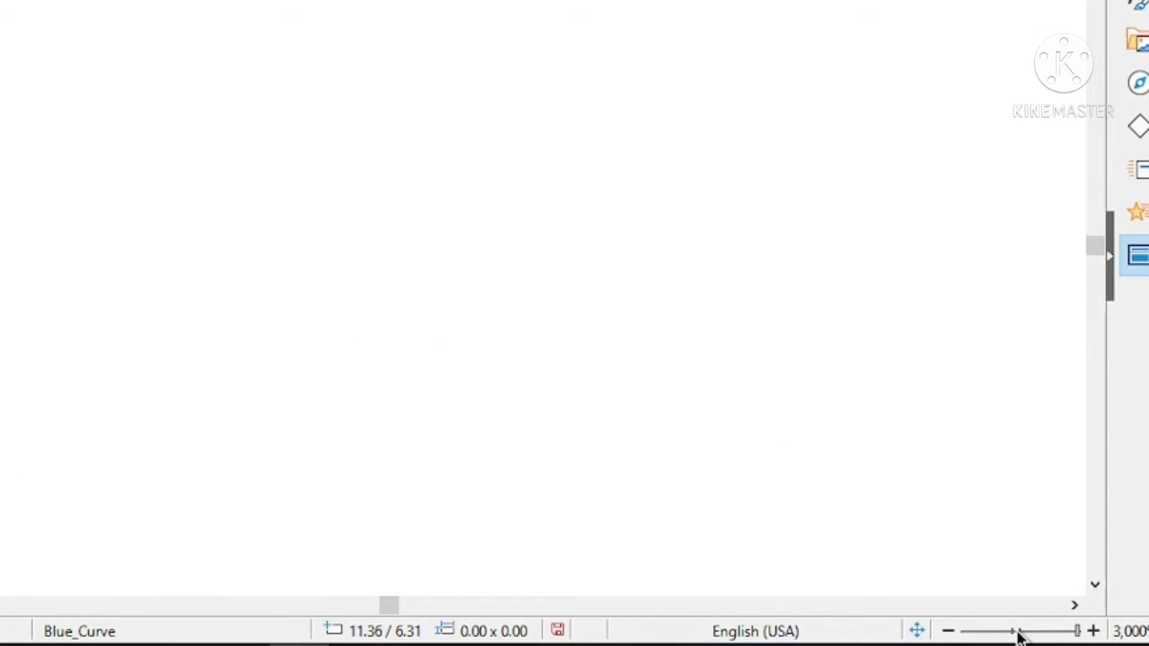
{"action": "left_click", "coordinate": [967, 632]}
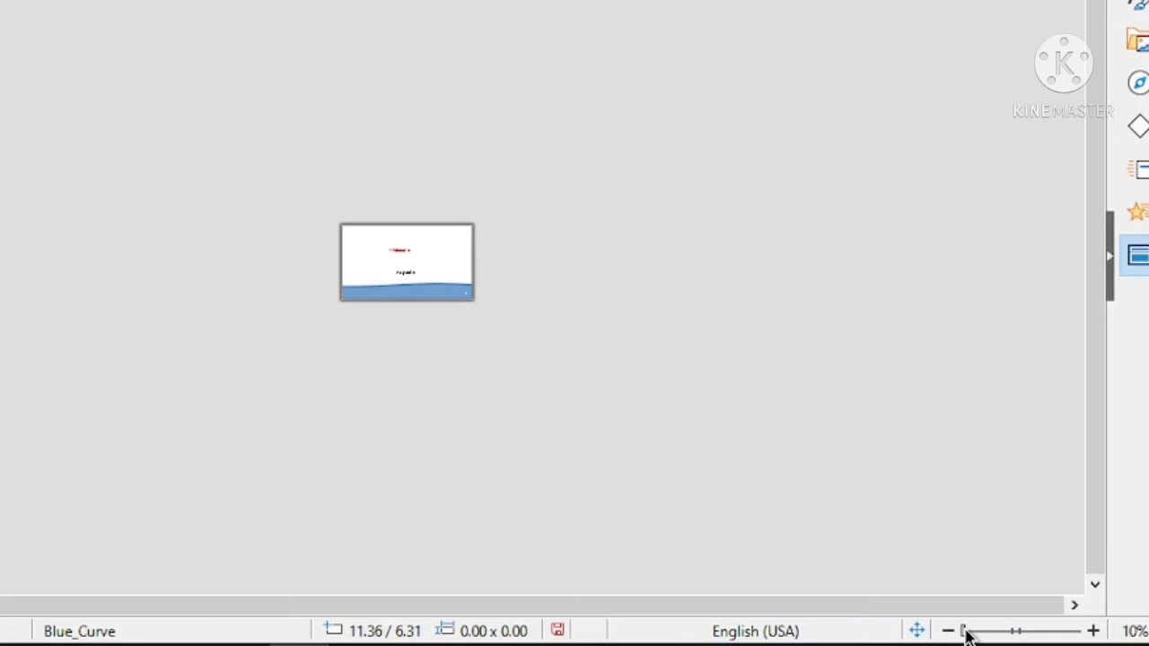
{"action": "left_click", "coordinate": [954, 631]}
{"action": "left_click", "coordinate": [954, 631]}
{"action": "left_click", "coordinate": [954, 631]}
{"action": "left_click", "coordinate": [954, 632]}
{"action": "left_click", "coordinate": [954, 631]}
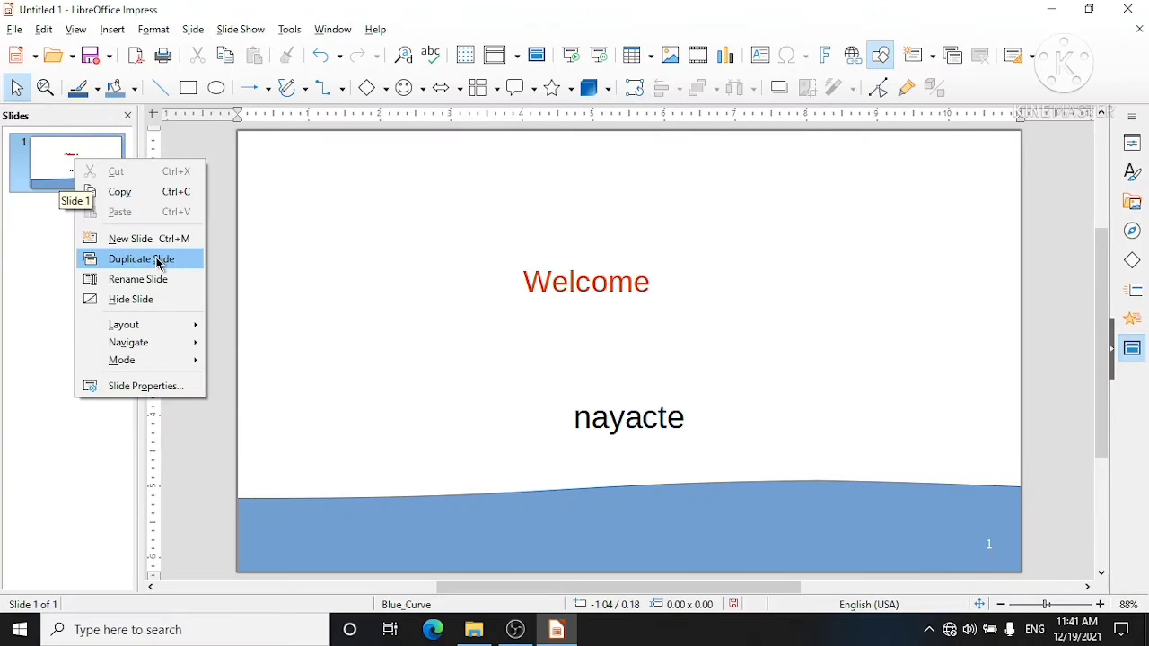
Step: Duplicate the Welcome slide and select the copy as slide 2
{"action": "left_click", "coordinate": [157, 259]}
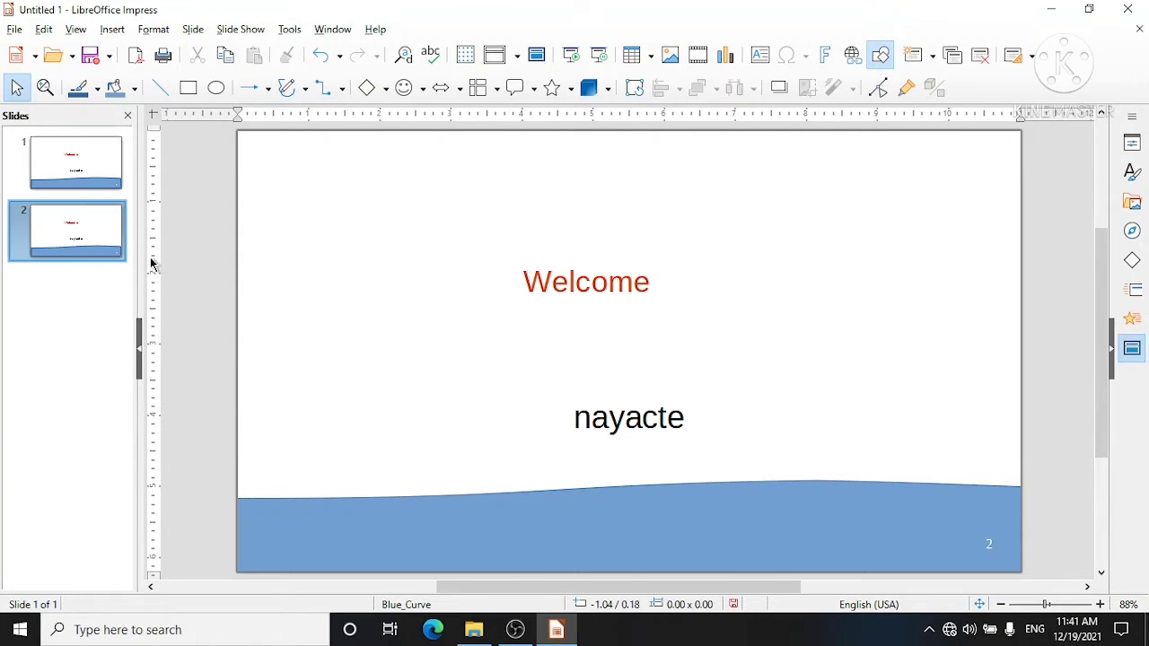
{"action": "left_click", "coordinate": [99, 178]}
{"action": "left_click", "coordinate": [98, 221]}
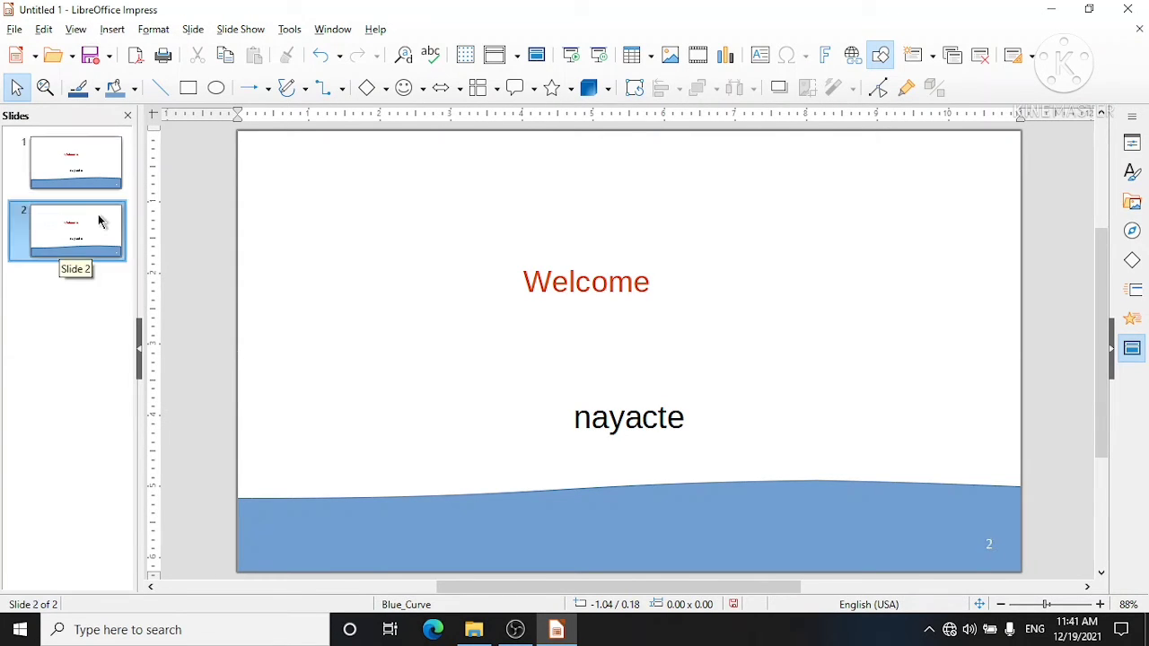
{"action": "right_click", "coordinate": [98, 221]}
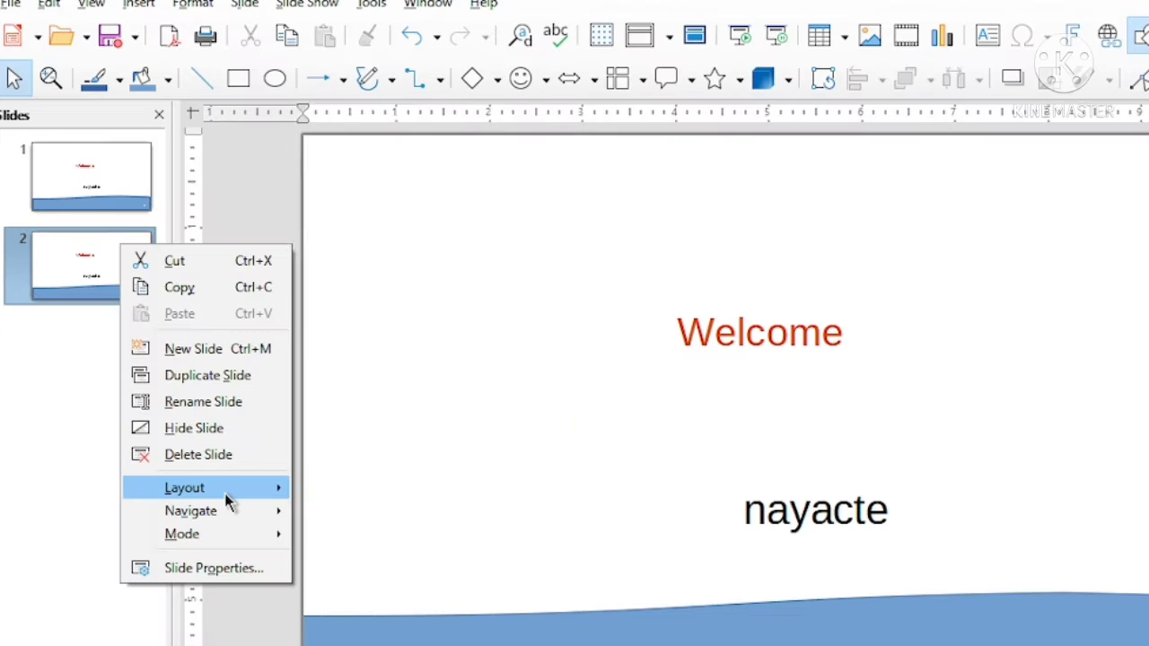
{"action": "mouse_move", "coordinate": [175, 402]}
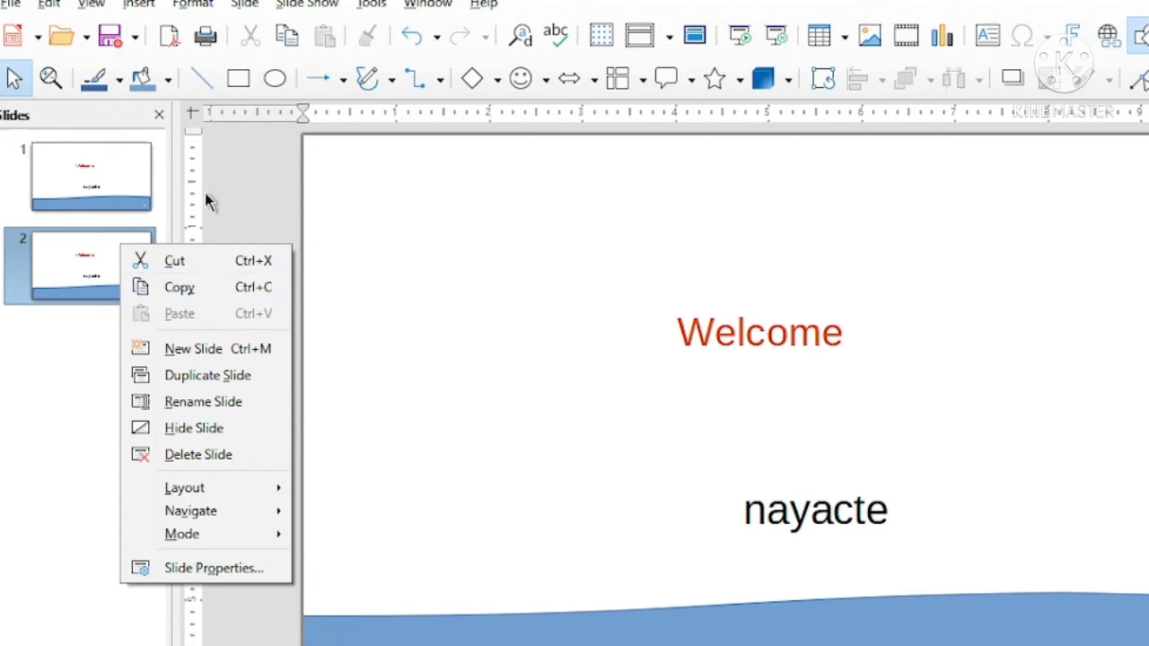
{"action": "left_click", "coordinate": [238, 176]}
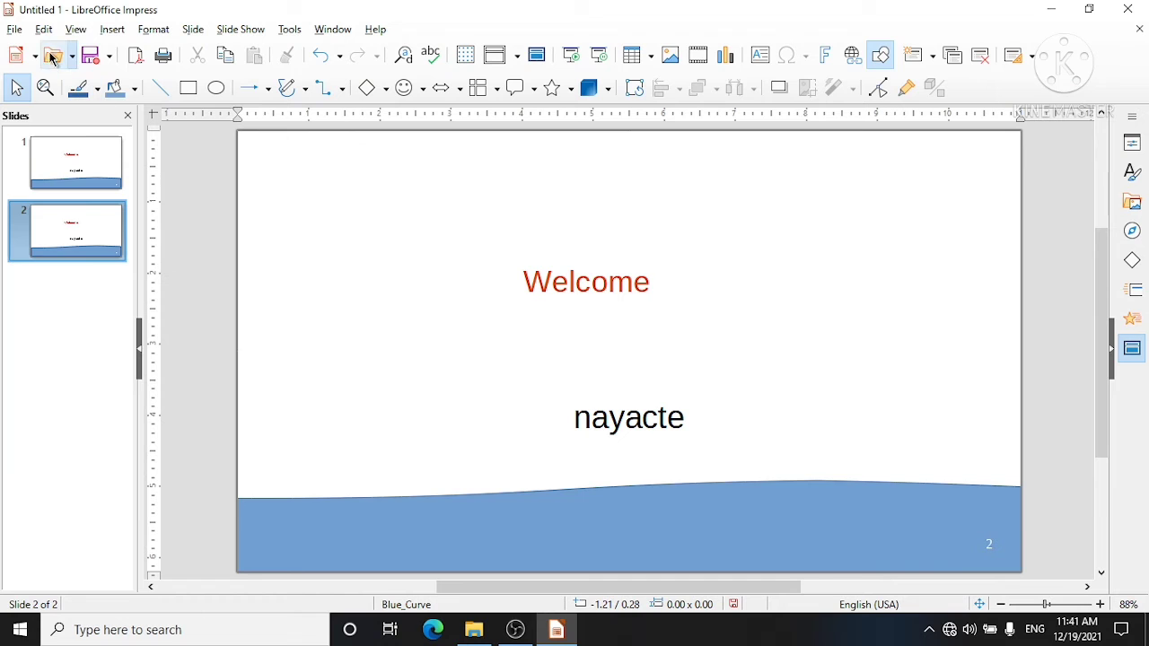
{"action": "left_click", "coordinate": [15, 30]}
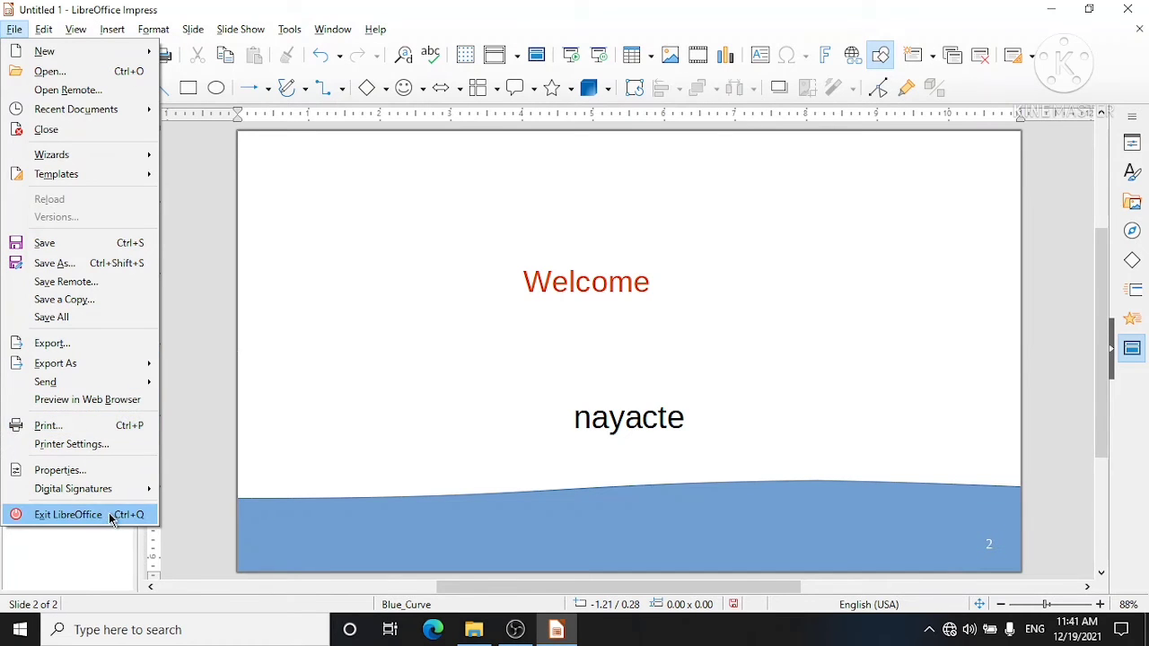
{"action": "mouse_move", "coordinate": [72, 29]}
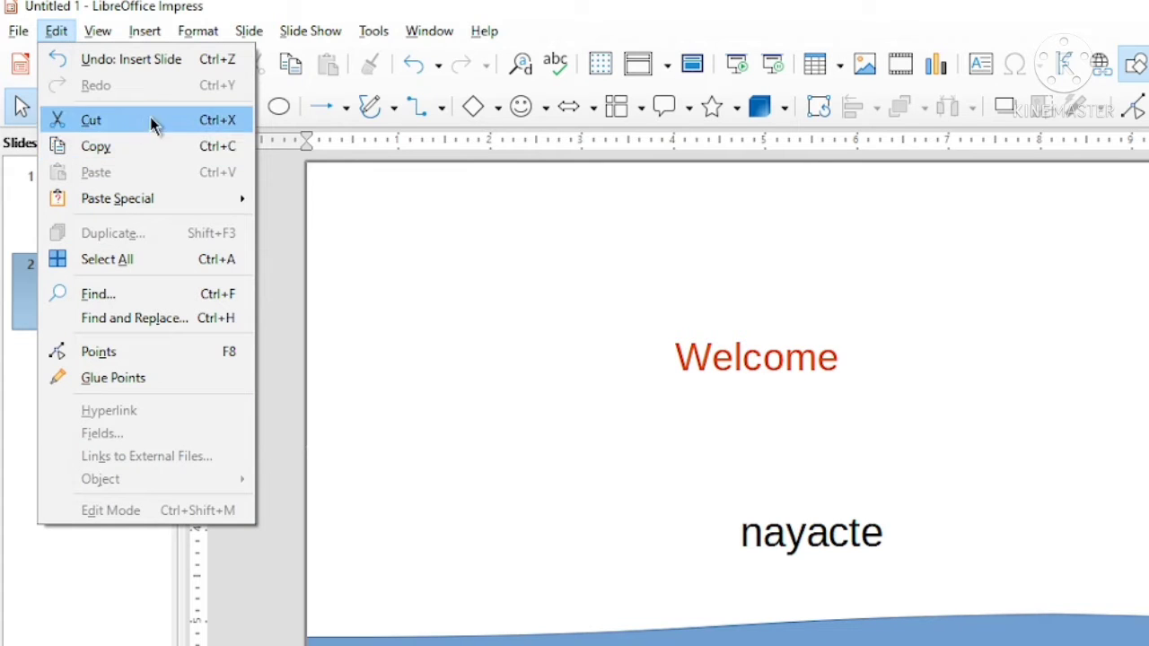
{"action": "mouse_move", "coordinate": [216, 206]}
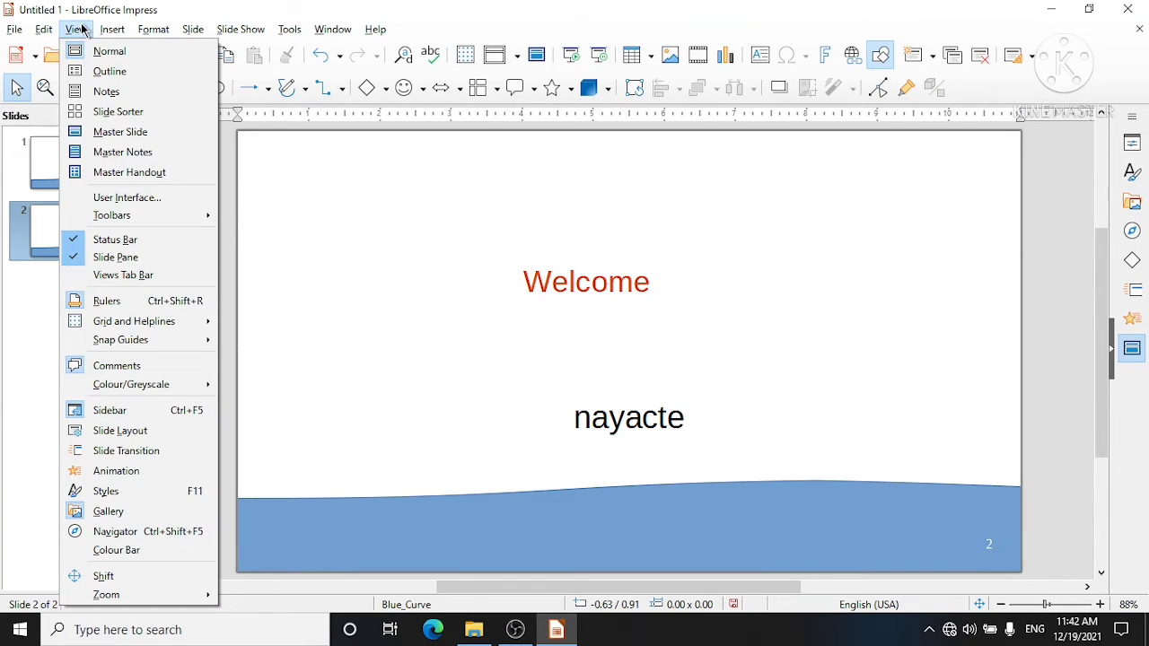
{"action": "left_click", "coordinate": [112, 29]}
Step: Show the presentation in Normal view, and switch it to Outline view
{"action": "left_click", "coordinate": [77, 30]}
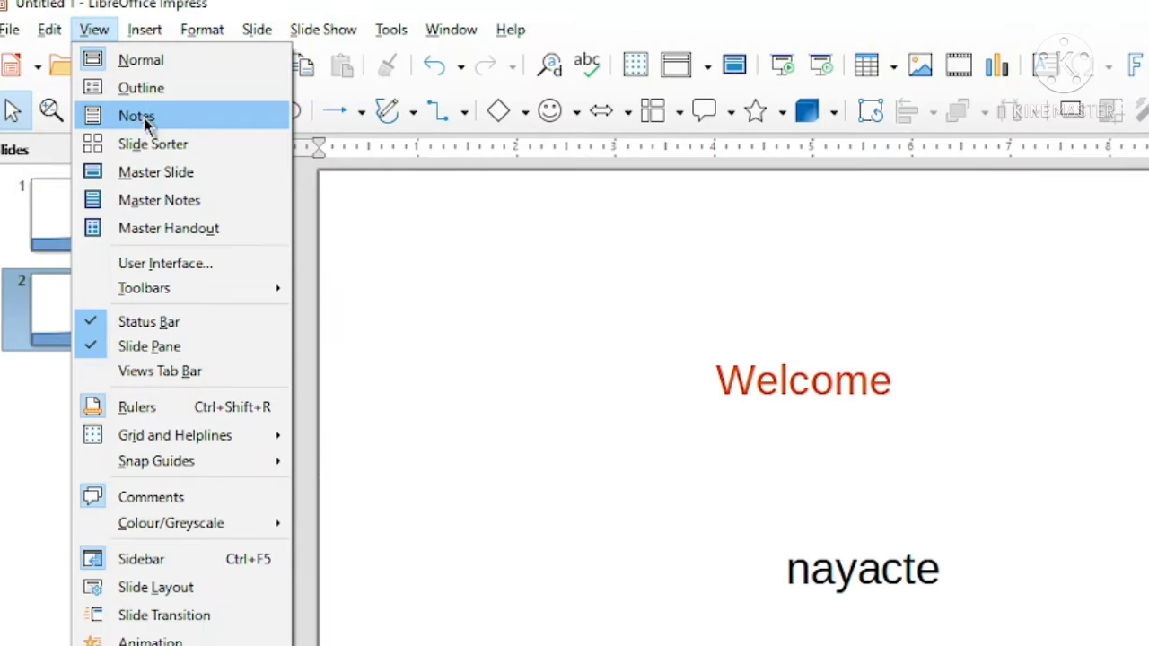
{"action": "left_click", "coordinate": [132, 61]}
{"action": "left_click", "coordinate": [95, 29]}
{"action": "left_click", "coordinate": [141, 88]}
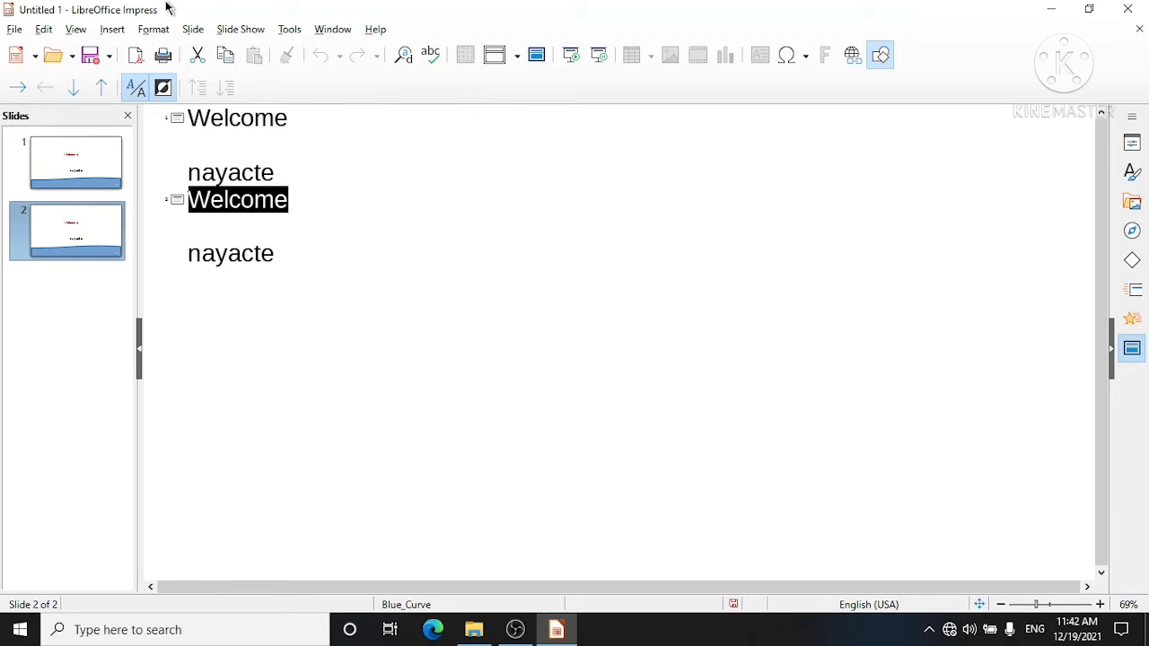
Step: Show slide 2 in Notes view, and switch the presentation to the Slide Sorter view
{"action": "left_click", "coordinate": [77, 29]}
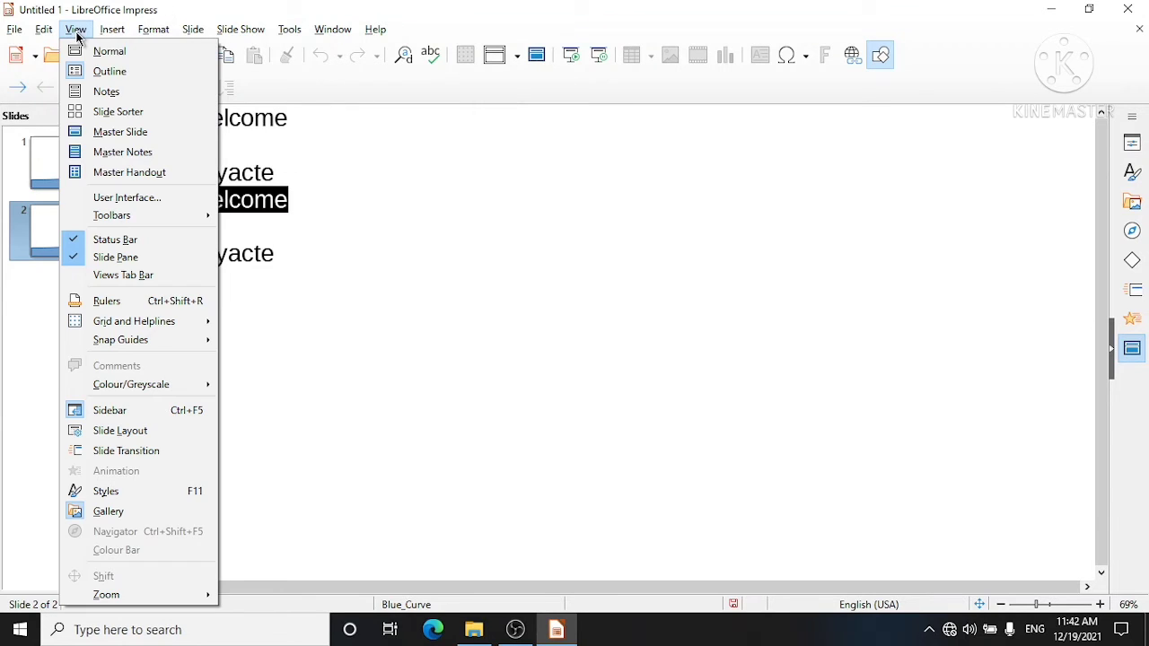
{"action": "left_click", "coordinate": [105, 91]}
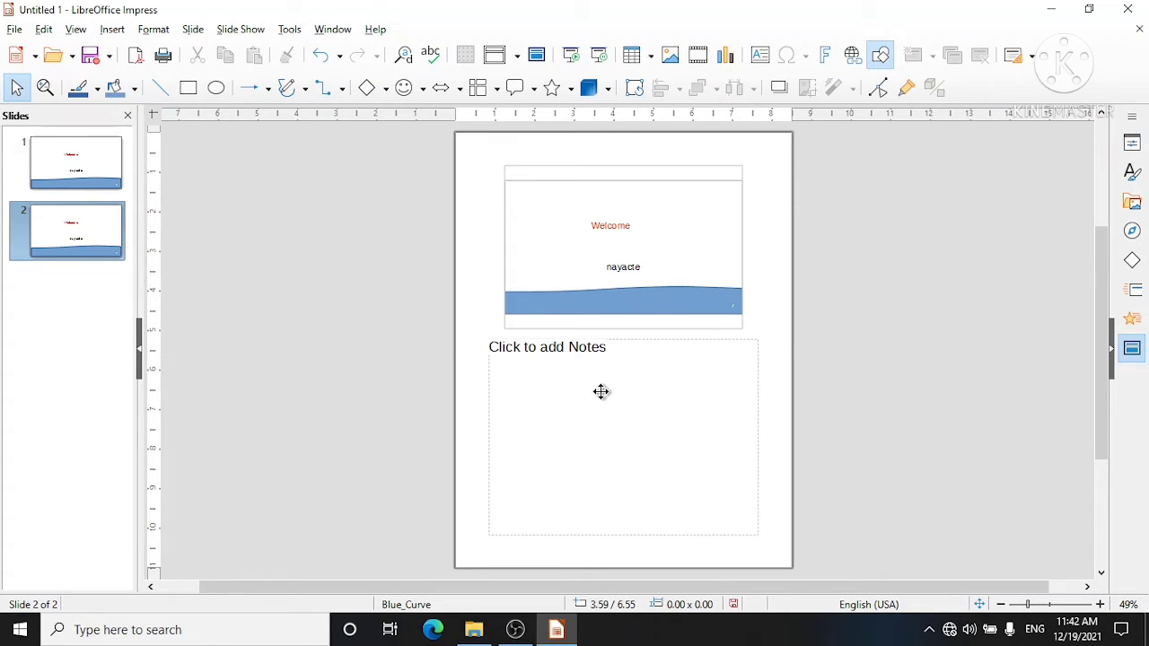
{"action": "left_click", "coordinate": [77, 30]}
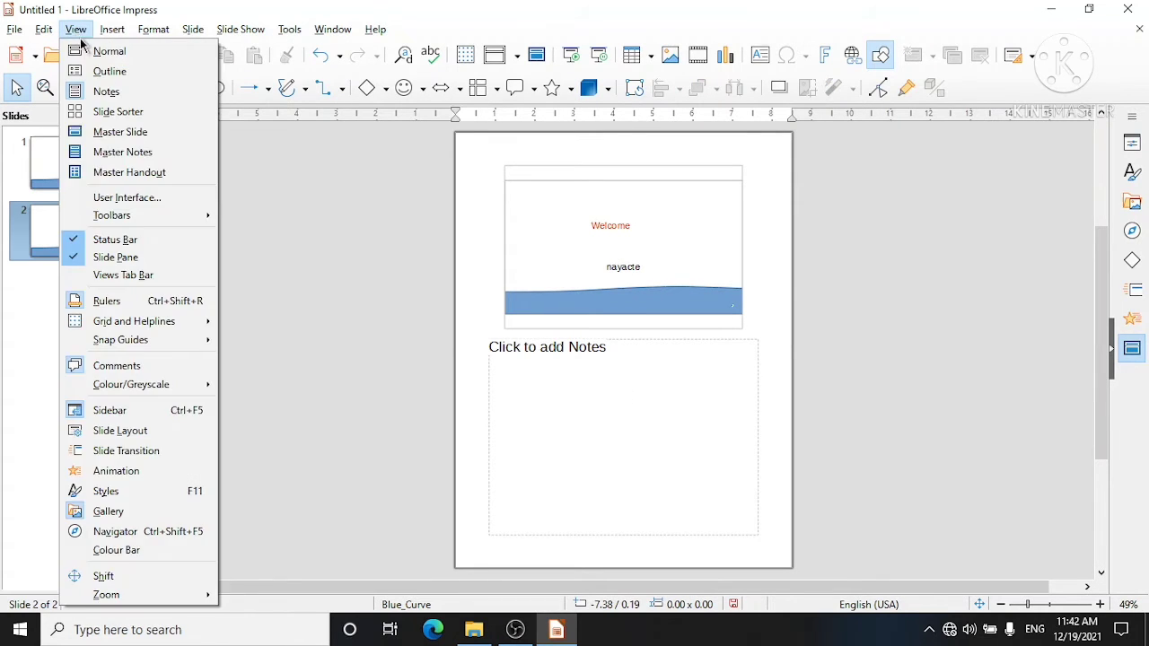
{"action": "left_click", "coordinate": [126, 112]}
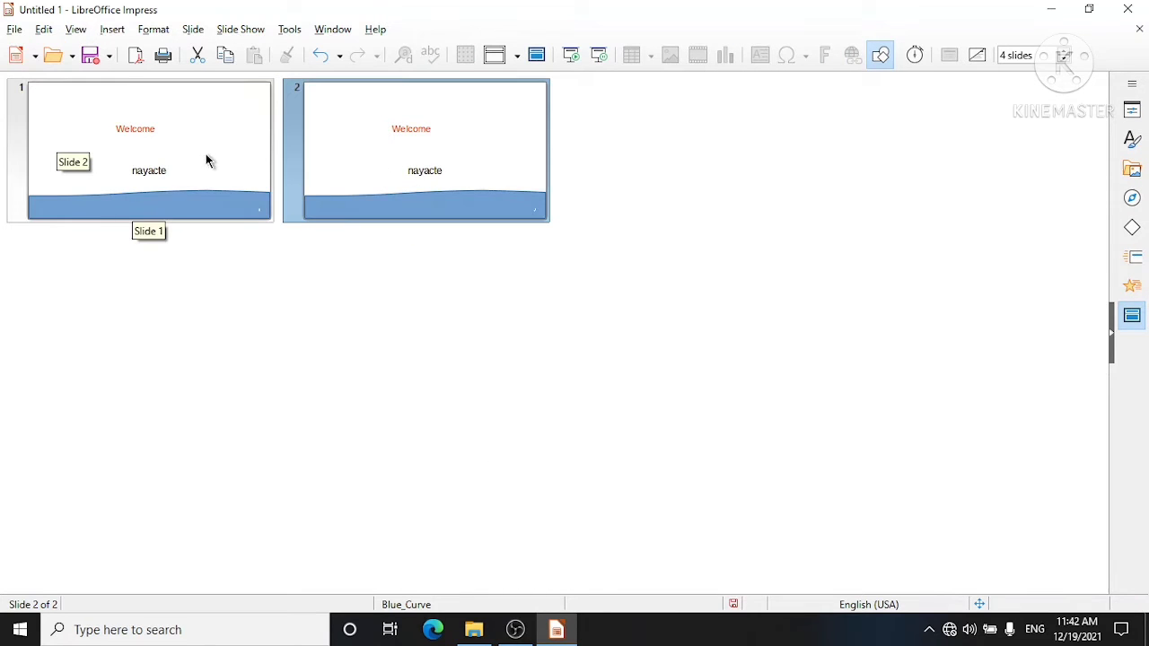
Step: Switch the presentation to the Master Slide view and look over the Blue Curve master layout
{"action": "left_click", "coordinate": [76, 29]}
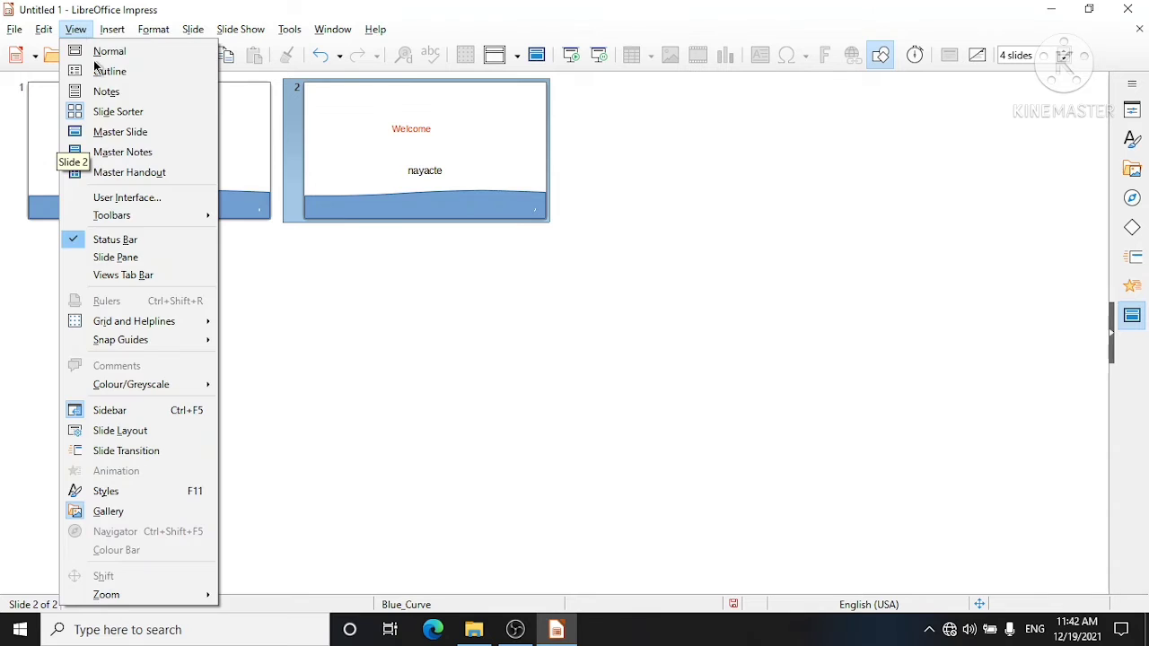
{"action": "left_click", "coordinate": [131, 135]}
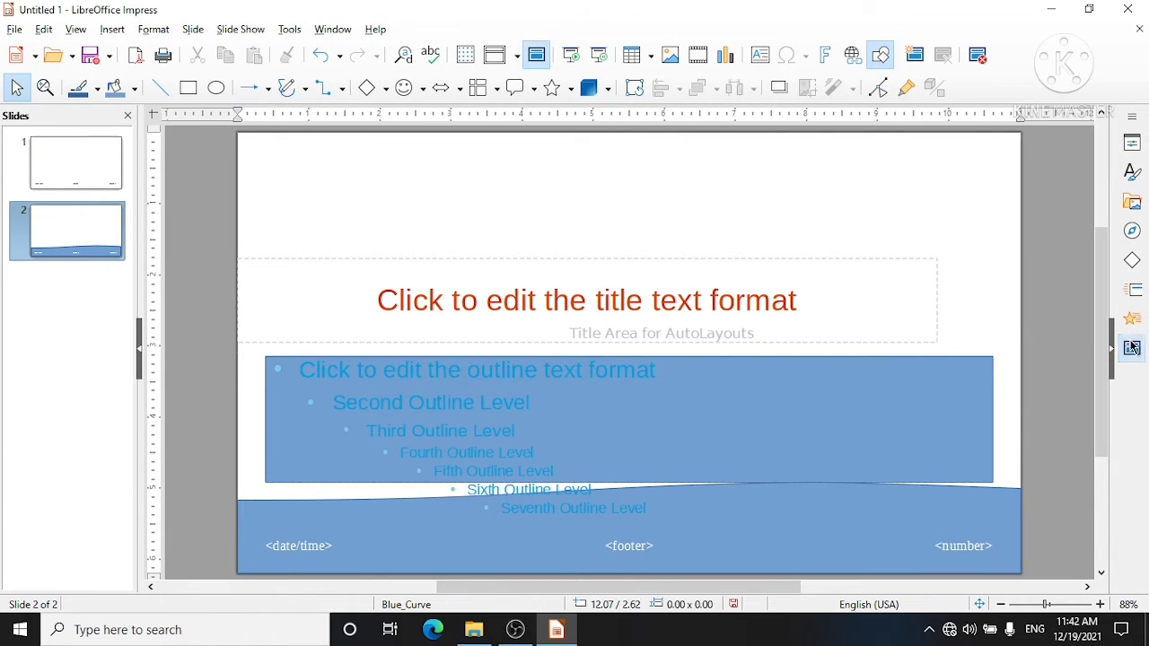
{"action": "left_click_drag", "start_coordinate": [1103, 341], "coordinate": [1074, 243]}
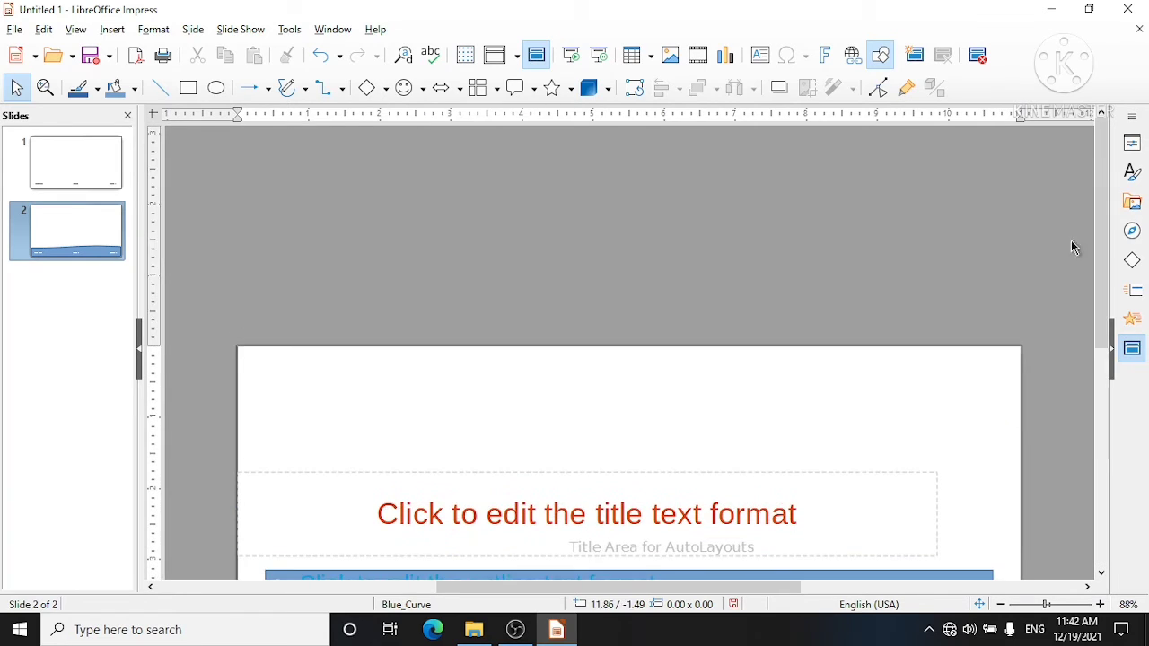
Step: Switch to the Master Handout view and look over the handout page layout
{"action": "left_click", "coordinate": [76, 30]}
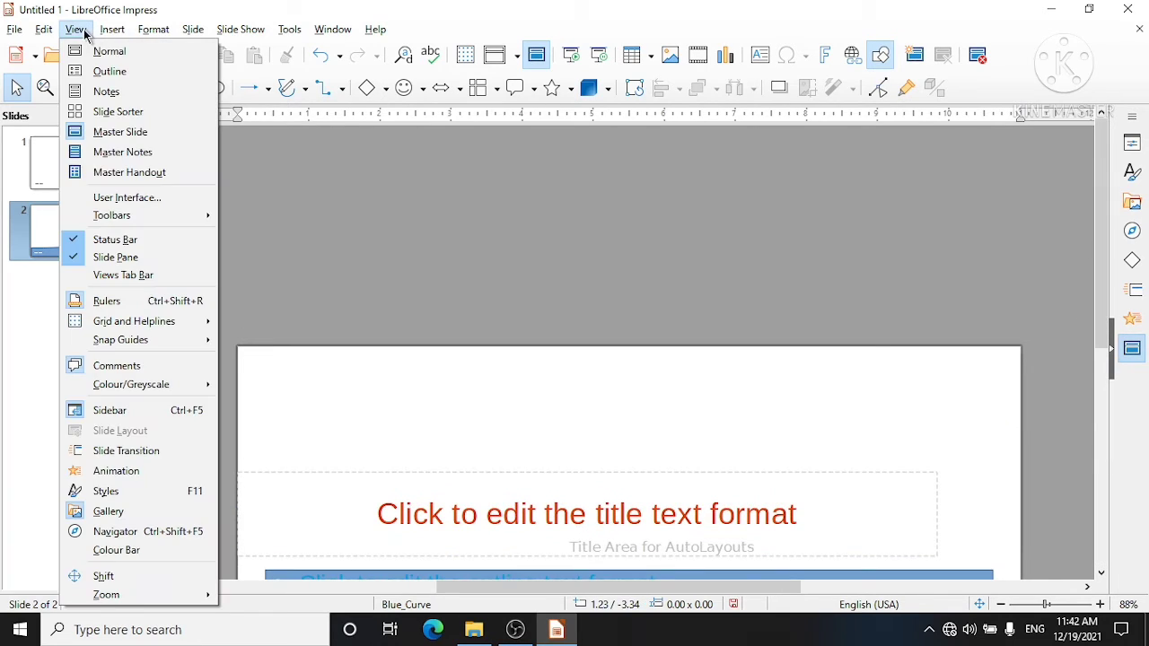
{"action": "left_click", "coordinate": [139, 173]}
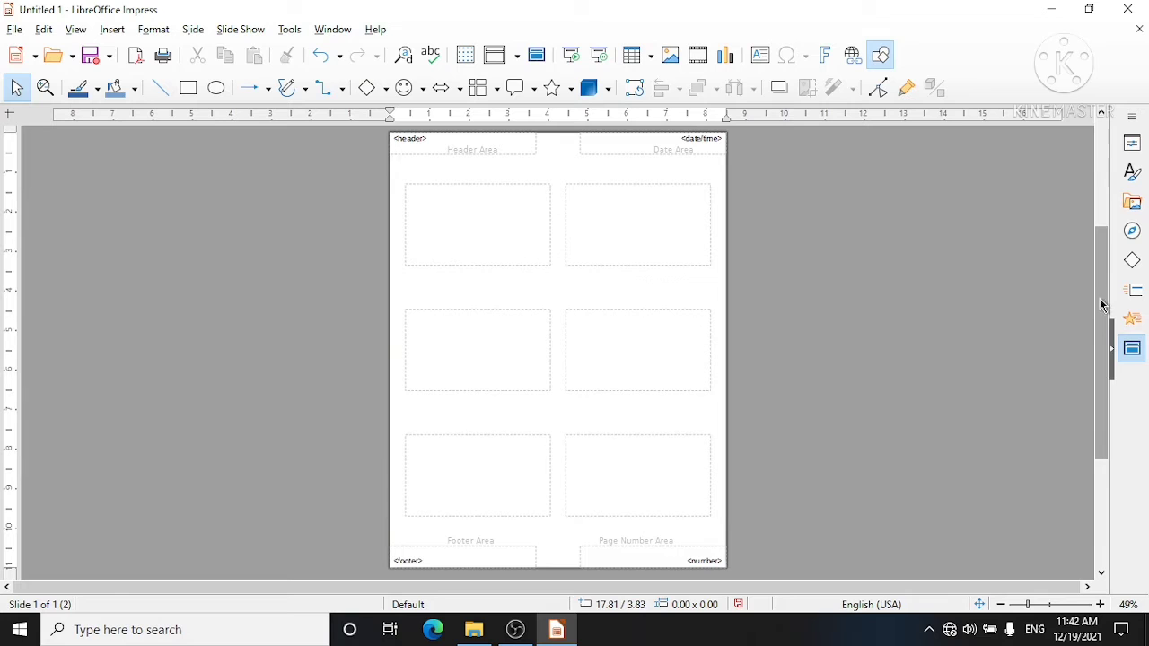
{"action": "mouse_move", "coordinate": [1102, 305]}
{"action": "left_mouse_down"}
{"action": "mouse_move", "coordinate": [1122, 403]}
{"action": "mouse_move", "coordinate": [1120, 292]}
{"action": "left_mouse_up"}
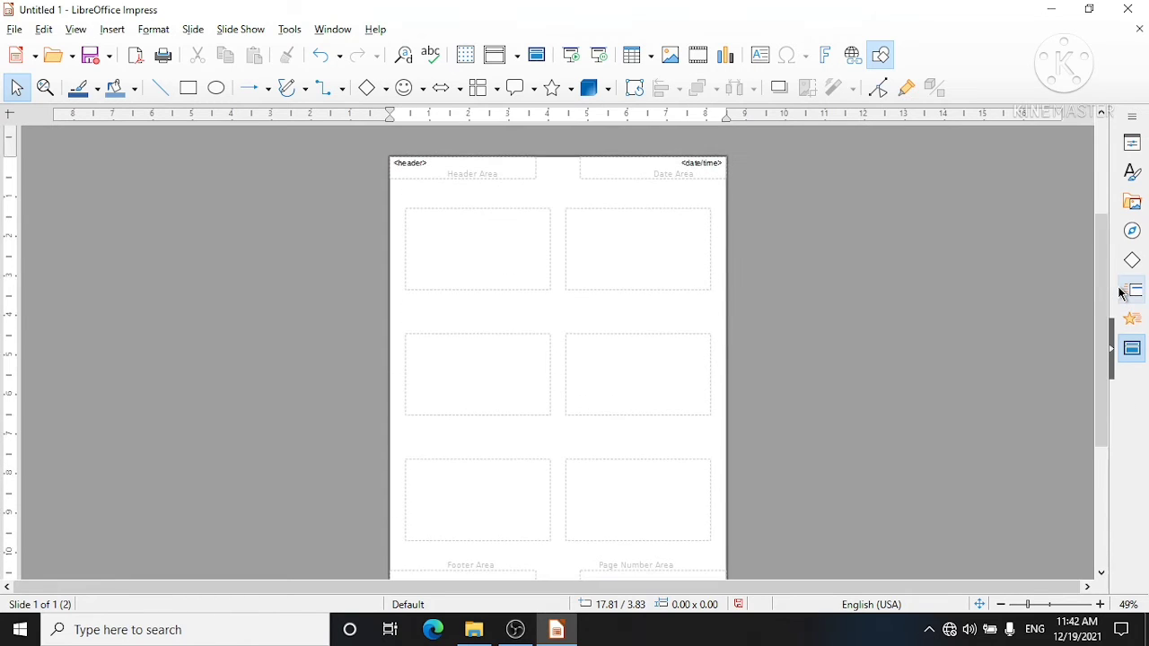